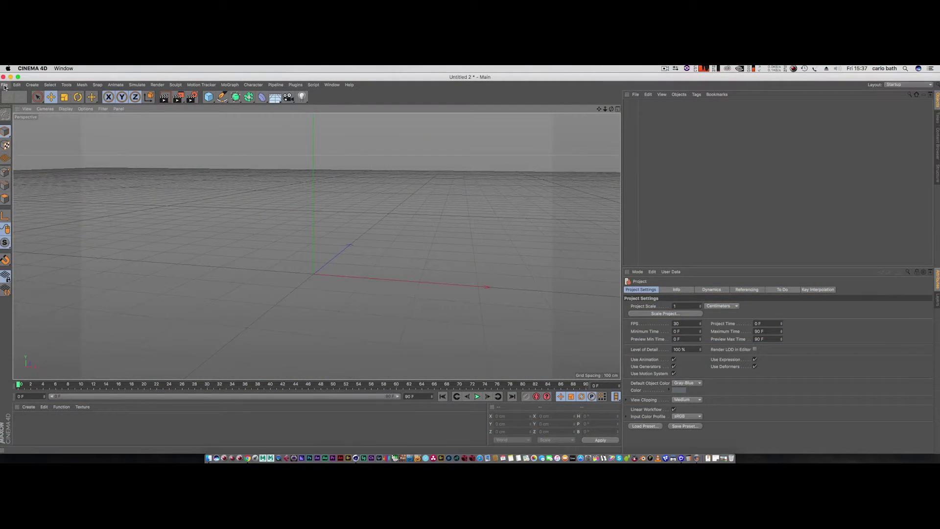
- Open the project file "carlos mini.c4d" from the Desktop, declining to reuse the same name and title
left_click(4, 85)
left_click(11, 103)
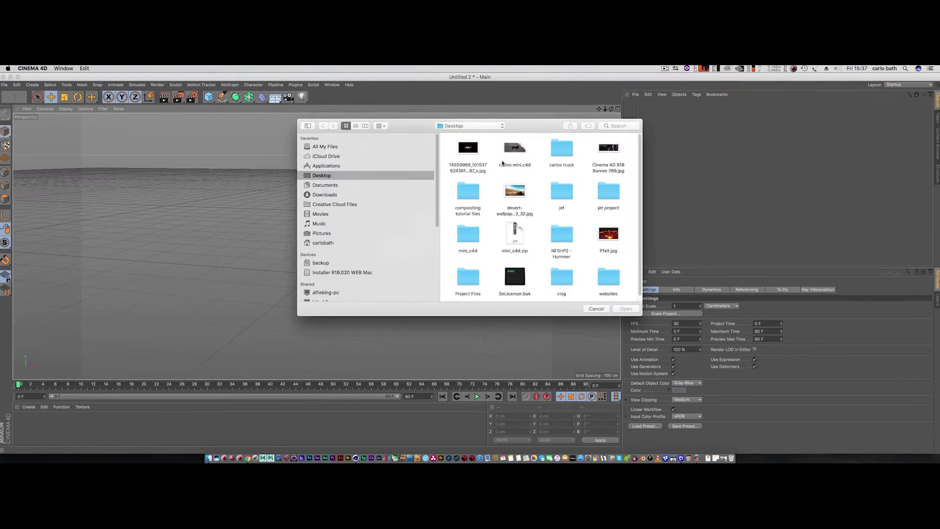
double_click(518, 156)
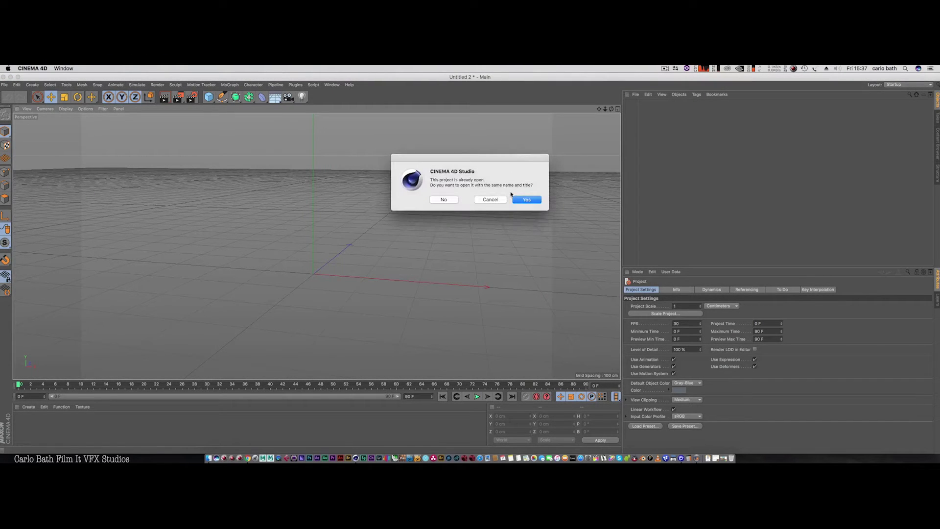
left_click(435, 201)
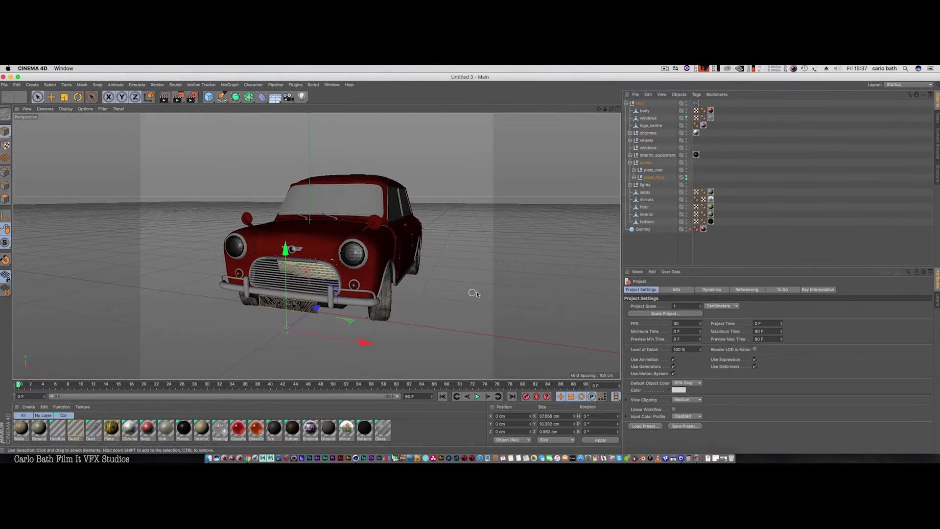
- Frame the whole car from a front three-quarter angle and test-render the current view
left_click_drag(484, 294, 428, 255, "alt")
scroll(428, 256, "down", 4)
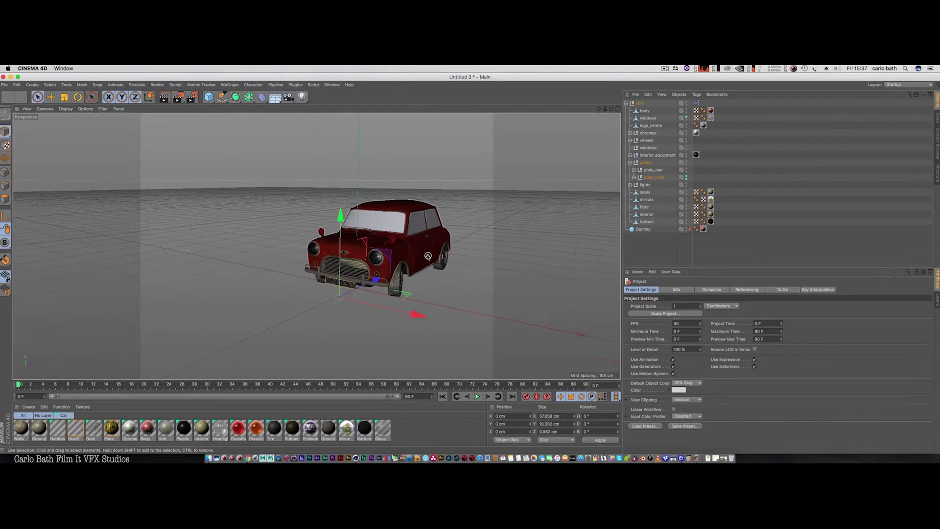
middle_click_drag(447, 217, 400, 222, "alt")
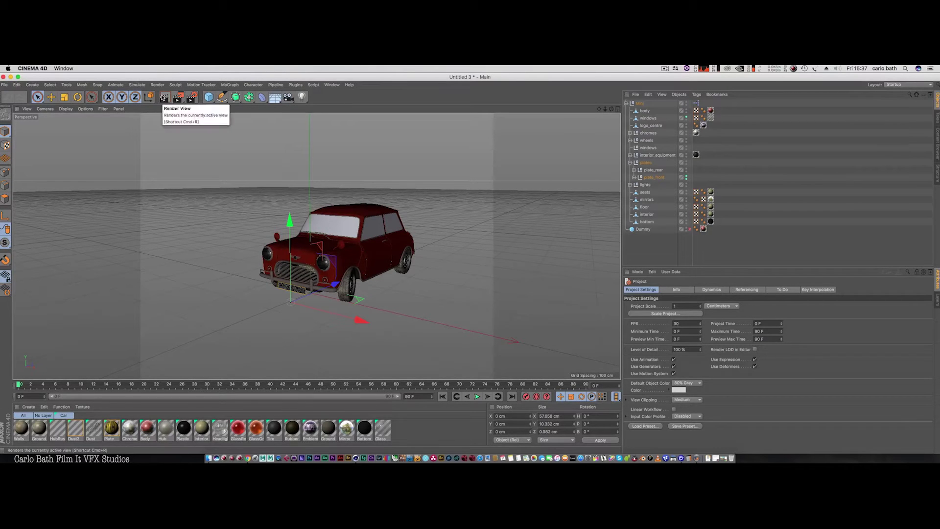
left_click(164, 96)
left_click(171, 192)
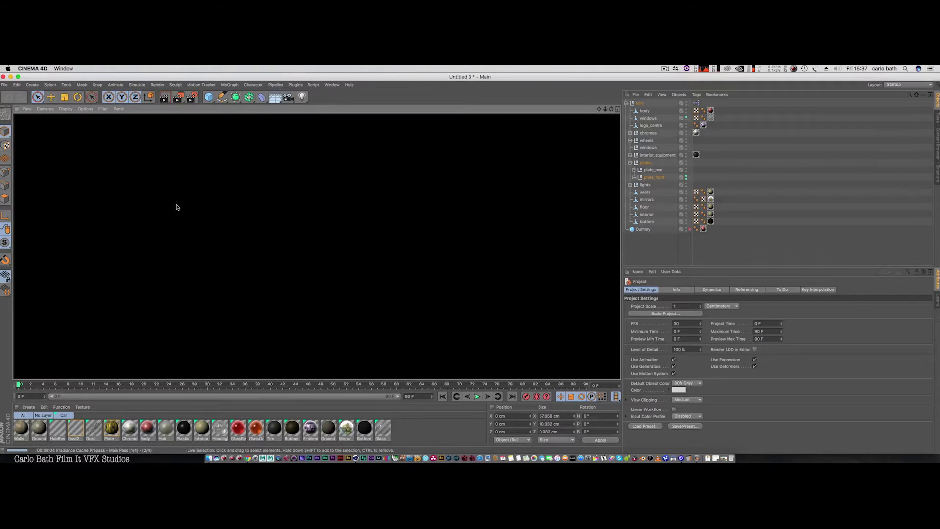
left_click(174, 208)
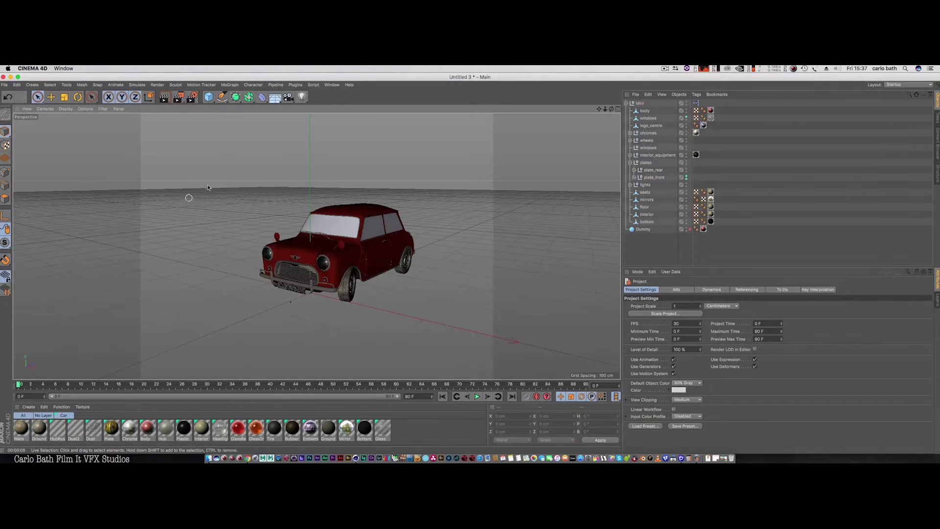
- Add a Plane as the floor beneath the car and set its width and height to 800 cm
left_click(209, 97)
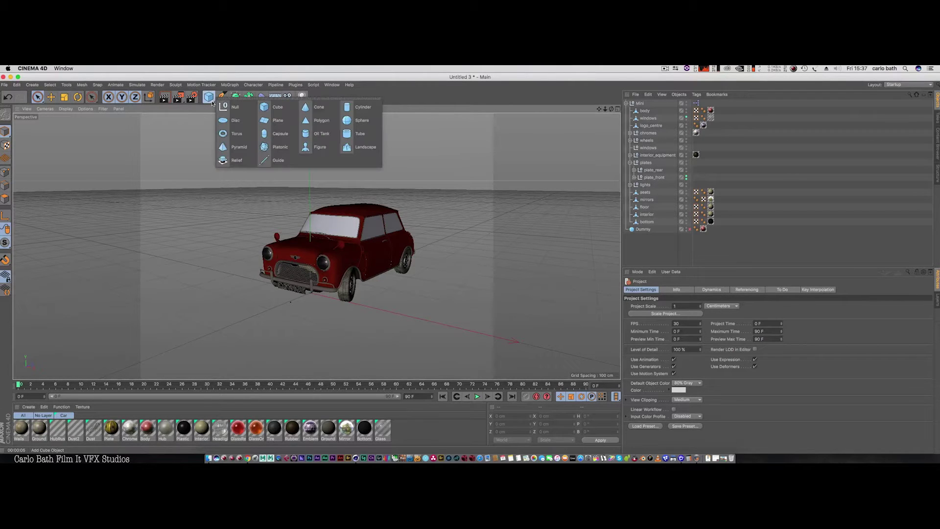
left_click(289, 124)
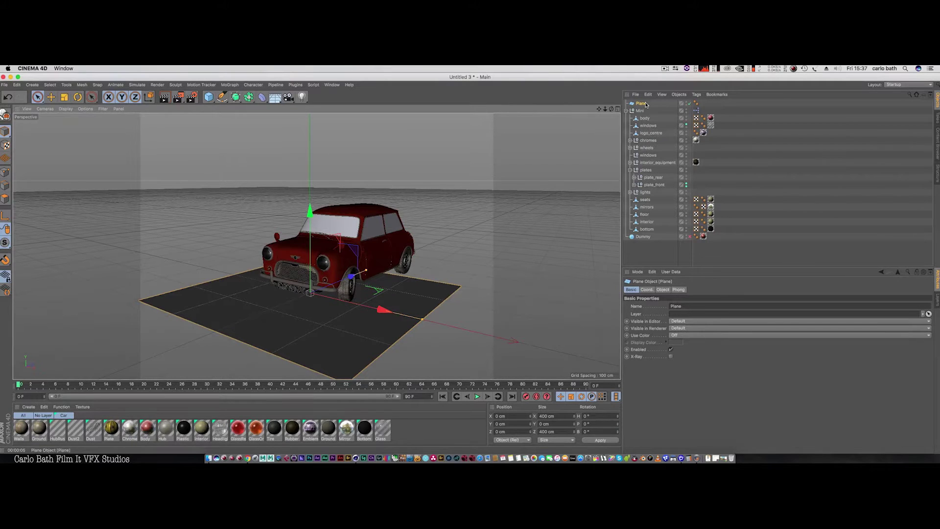
left_click(646, 289)
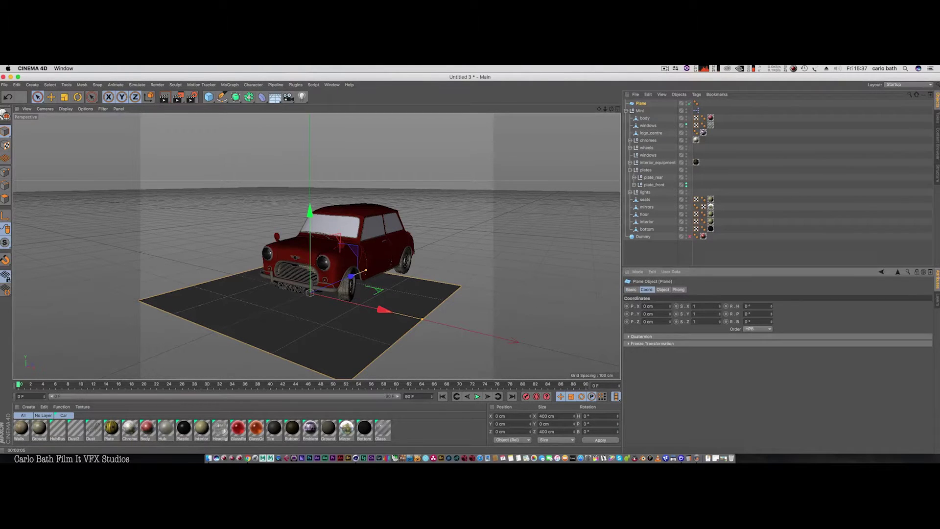
left_click(663, 289)
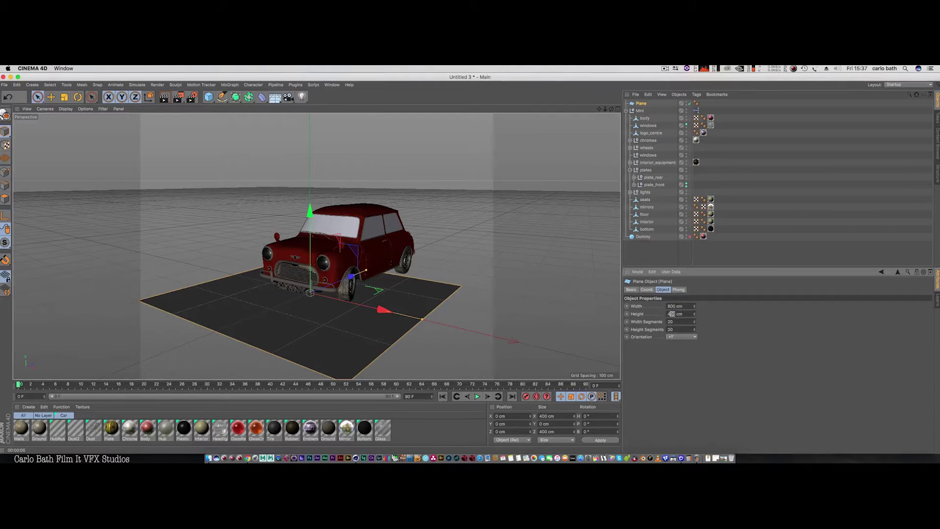
key("Return")
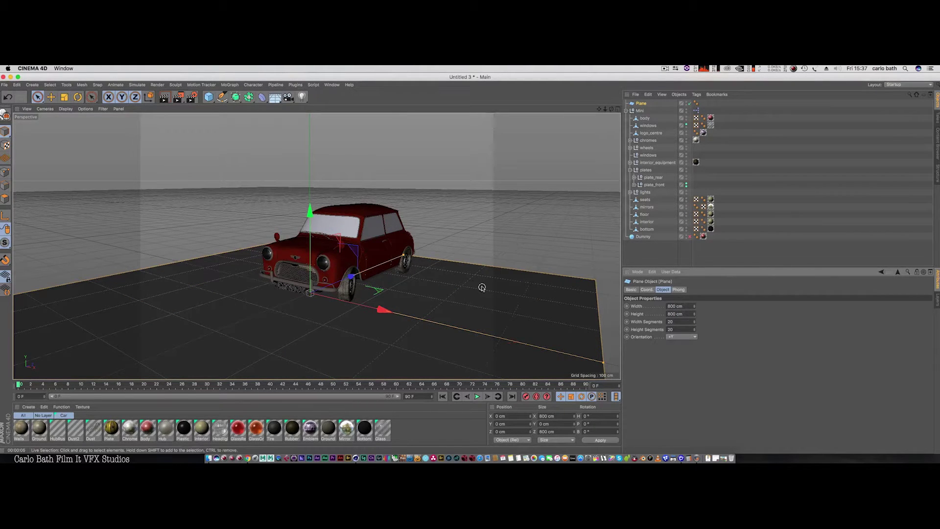
- Duplicate the floor plane and tilt the copy's pitch to about 78° so it stands up as a wall
left_click_drag(479, 303, 521, 295, "alt")
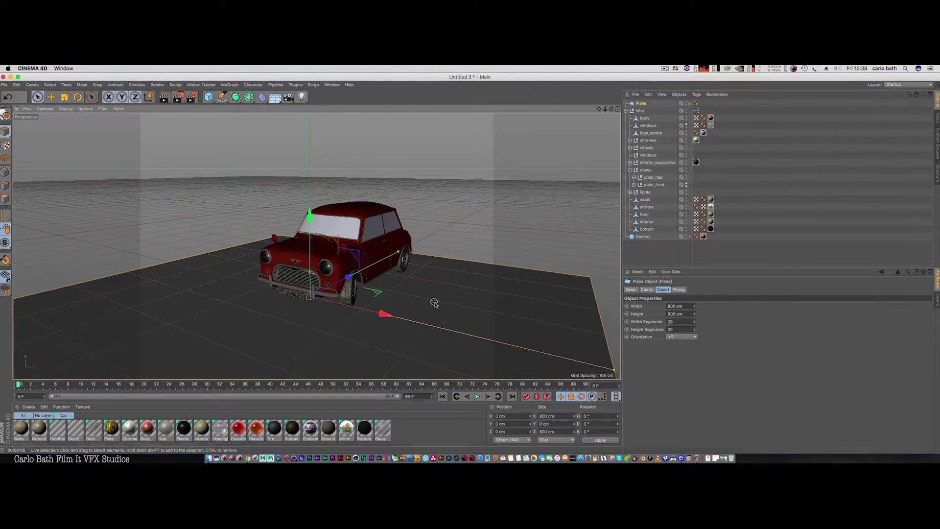
left_click(639, 104)
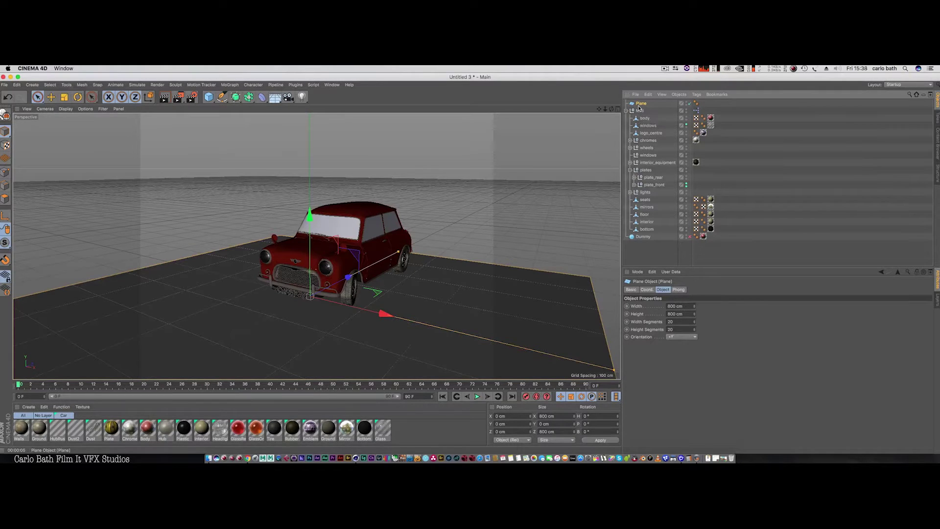
key("super+v")
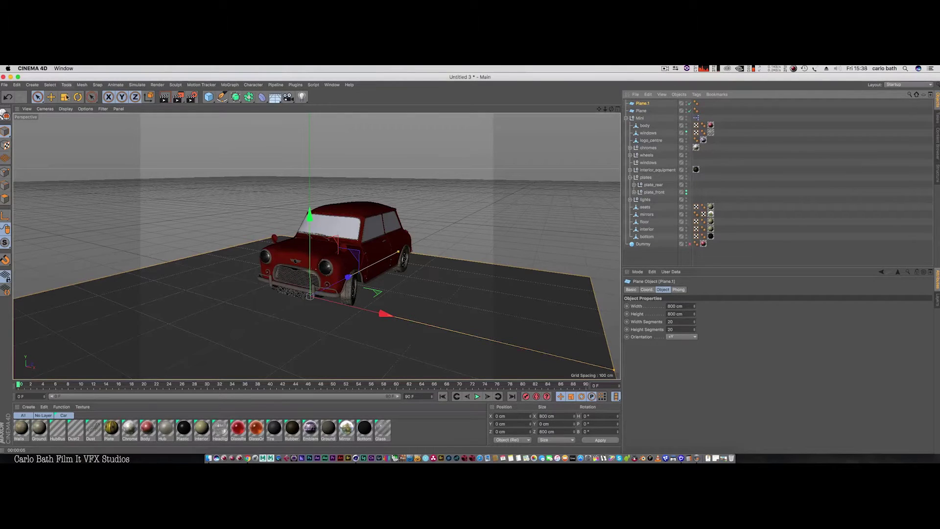
left_click(78, 97)
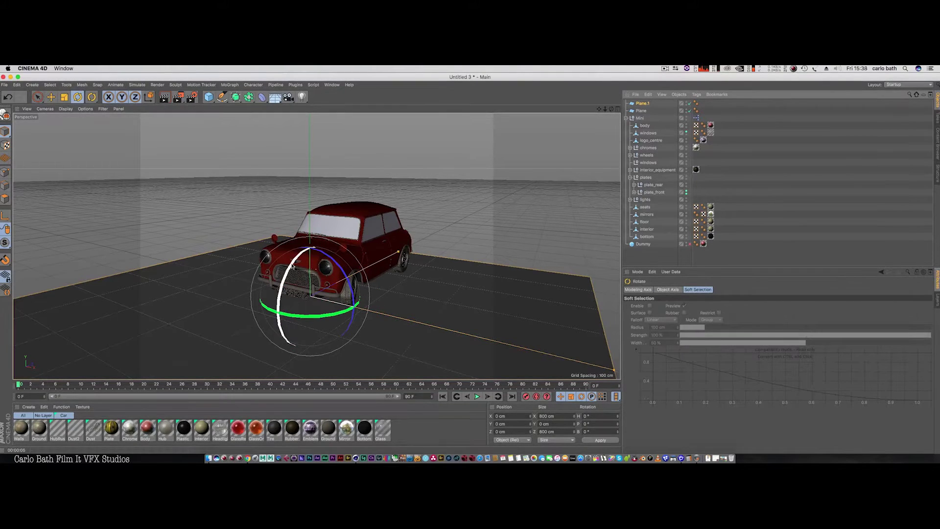
left_click_drag(292, 266, 244, 313)
- Move the upright plane behind the car as a backdrop and widen it to about 1043 cm
key("e")
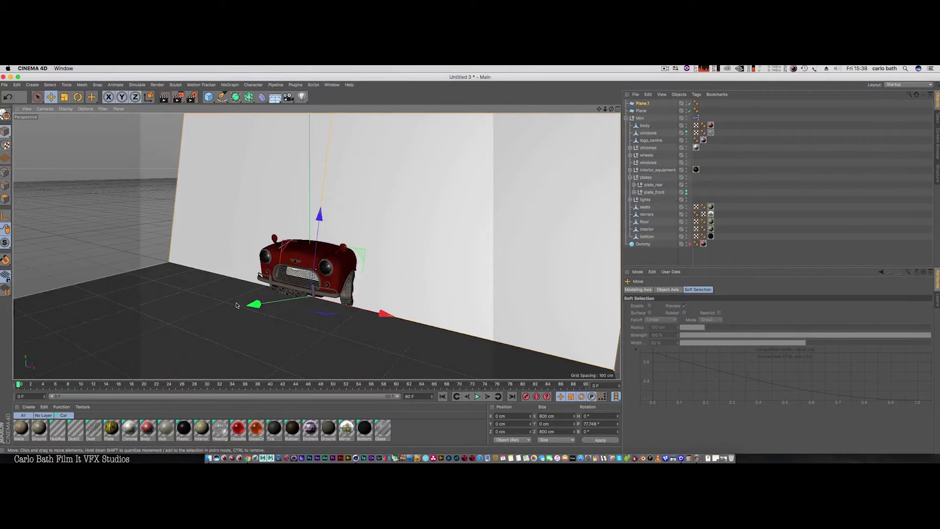
left_click_drag(253, 304, 423, 256)
left_click_drag(574, 304, 619, 312)
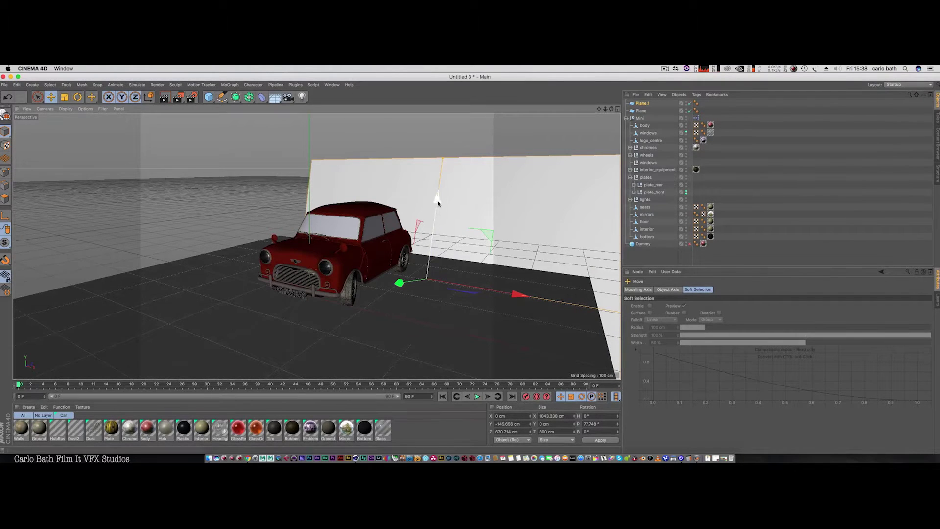
left_click_drag(437, 199, 443, 150)
left_click_drag(412, 223, 381, 215)
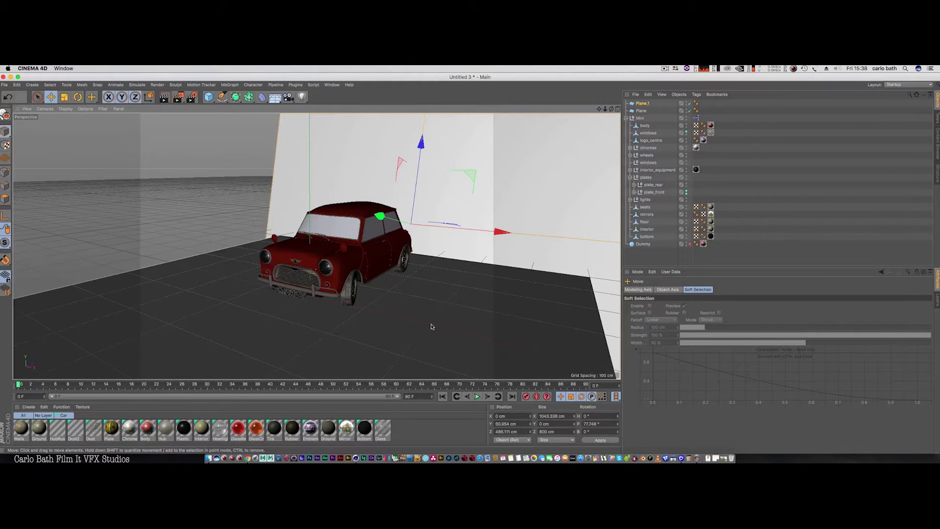
left_click_drag(231, 284, 273, 319, "alt")
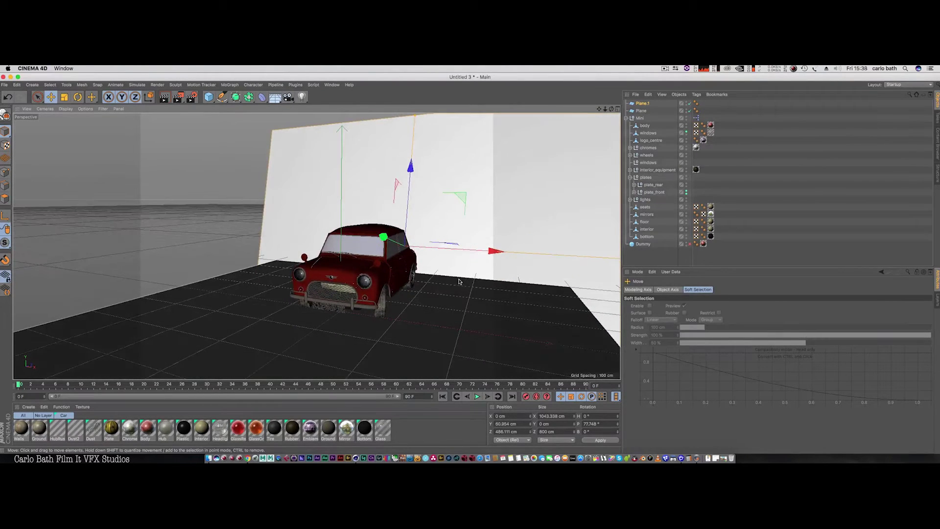
left_click_drag(459, 282, 427, 277, "alt")
left_click_drag(349, 236, 371, 242)
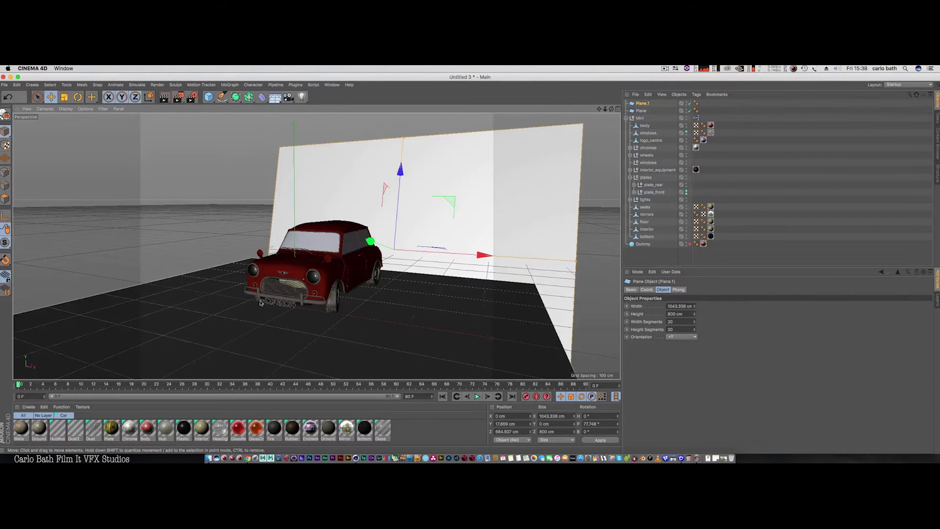
- Add an Infinite Light and place it above and in front of the car, about 360 cm high
left_click(301, 96)
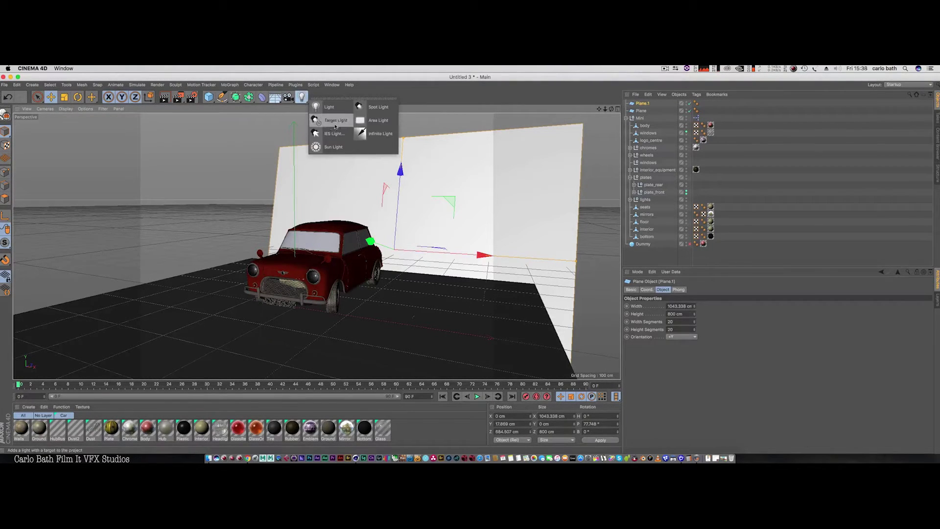
left_click(381, 134)
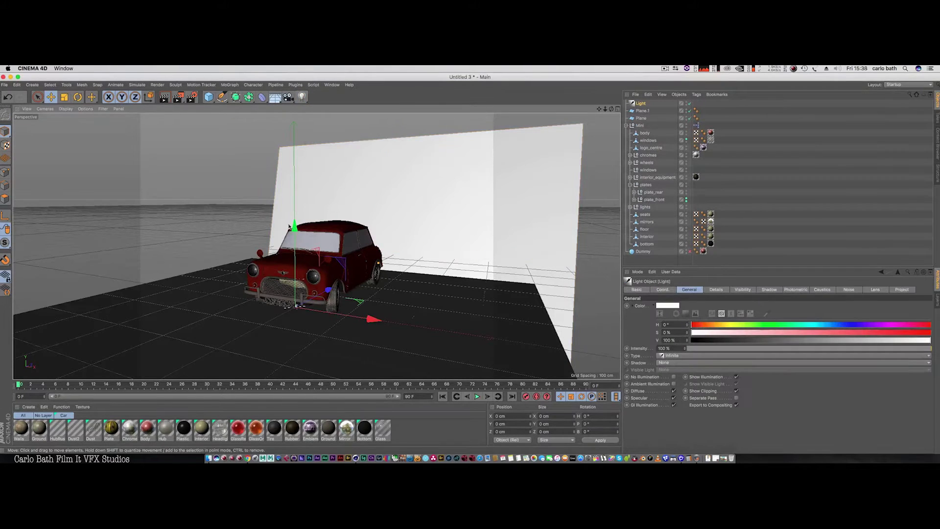
left_click_drag(295, 226, 296, 68)
left_click_drag(327, 126, 239, 135)
scroll(248, 237, "up", 3)
scroll(249, 237, "down", 7)
left_click_drag(232, 176, 192, 166)
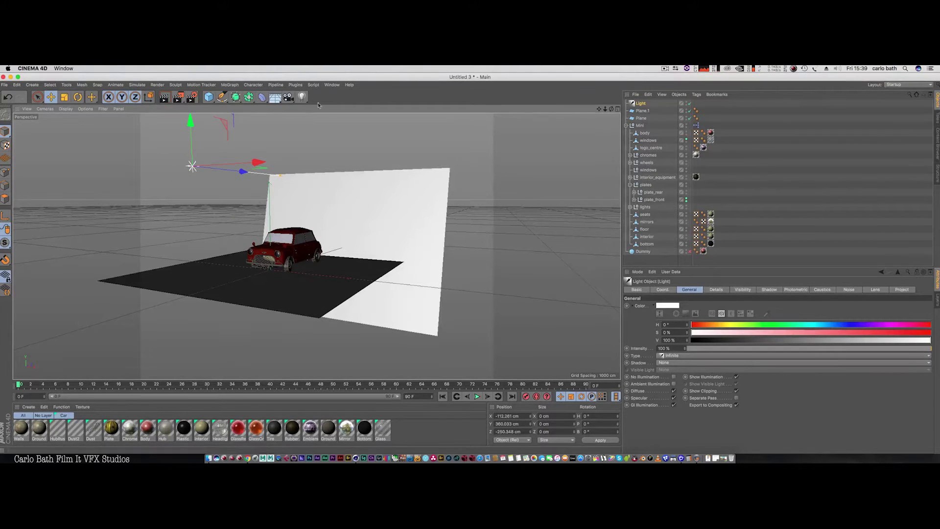
- Add an Area Light and move it above and to the side of the car, to about X 435 cm, Y 348 cm
left_click(302, 97)
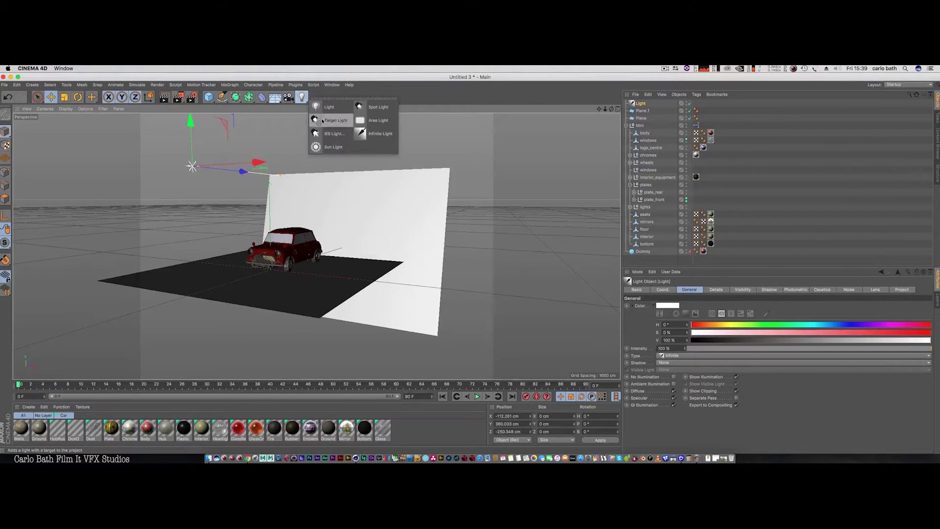
left_click(360, 121)
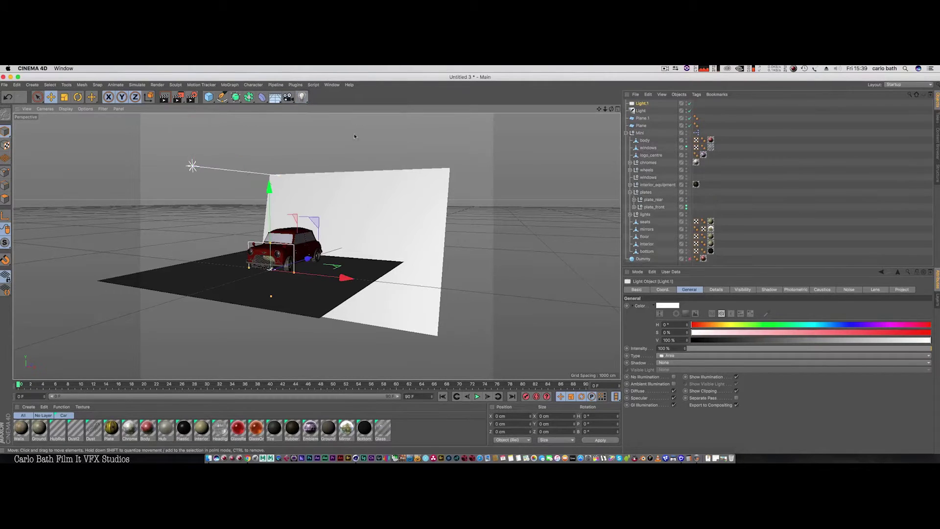
left_click_drag(271, 192, 269, 98)
left_click_drag(199, 297, 244, 197, "alt")
left_click_drag(324, 174, 444, 172)
- Rotate the area light to a heading of about 82°, angled down at the car, and move it lower to about X 379 cm
left_click(78, 97)
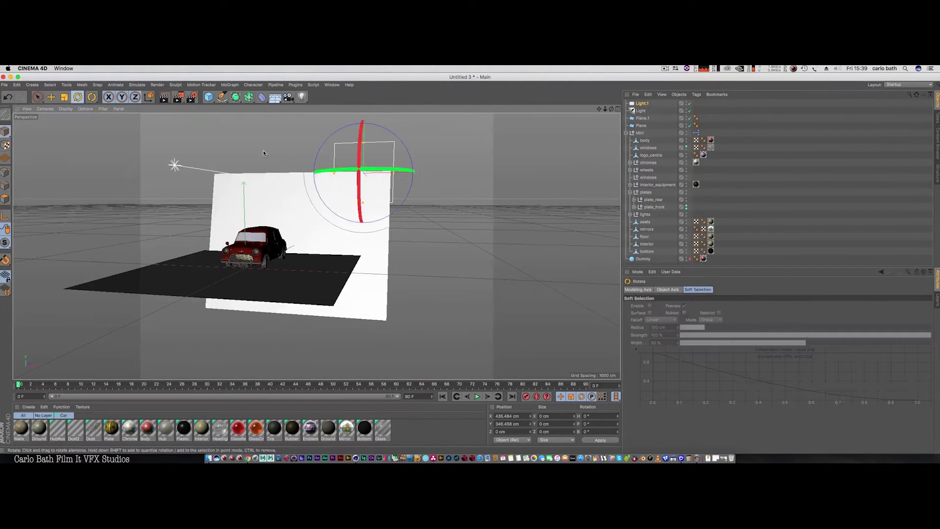
left_click_drag(321, 172, 407, 145)
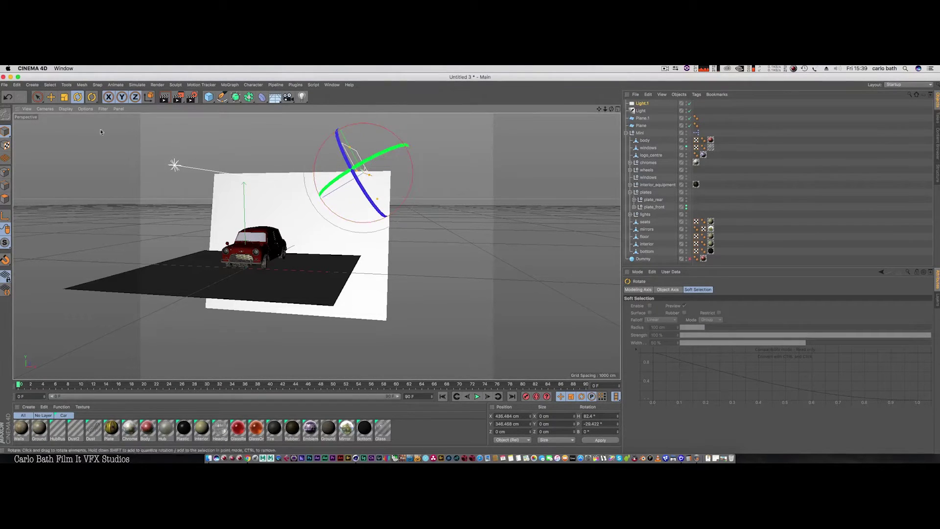
left_click(51, 97)
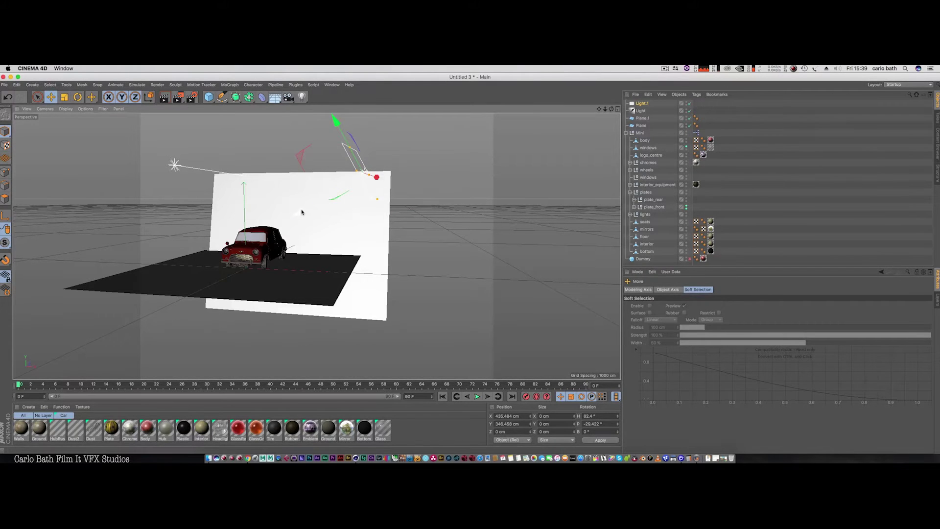
left_click_drag(302, 212, 268, 229)
left_click_drag(294, 127, 313, 159)
- Duplicate the area light and move the copy across to above the car, at about X -17 cm
left_click_drag(170, 264, 594, 129, "alt")
left_click(642, 103)
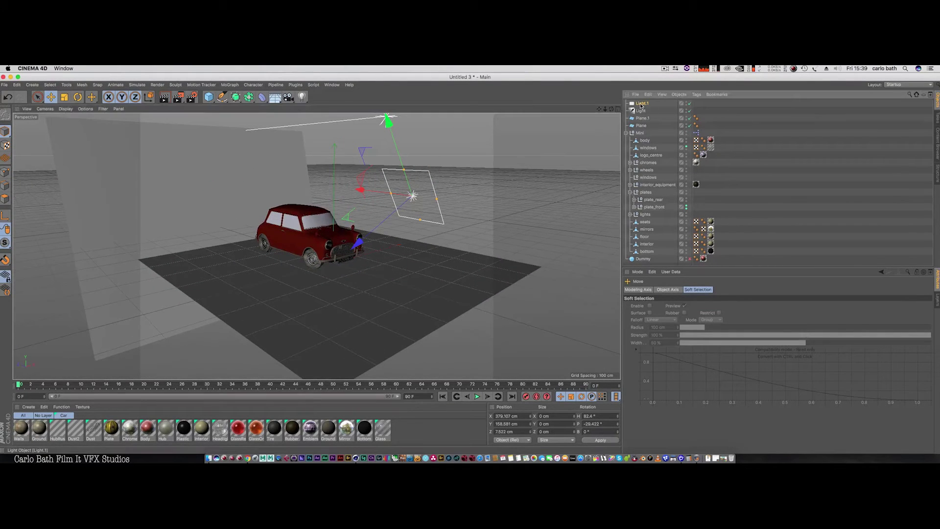
key("super+c")
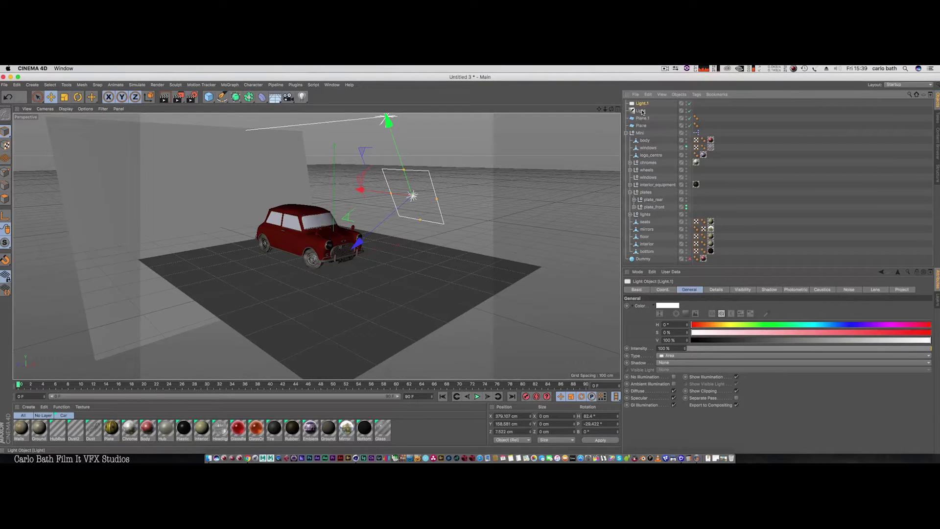
key("super+v")
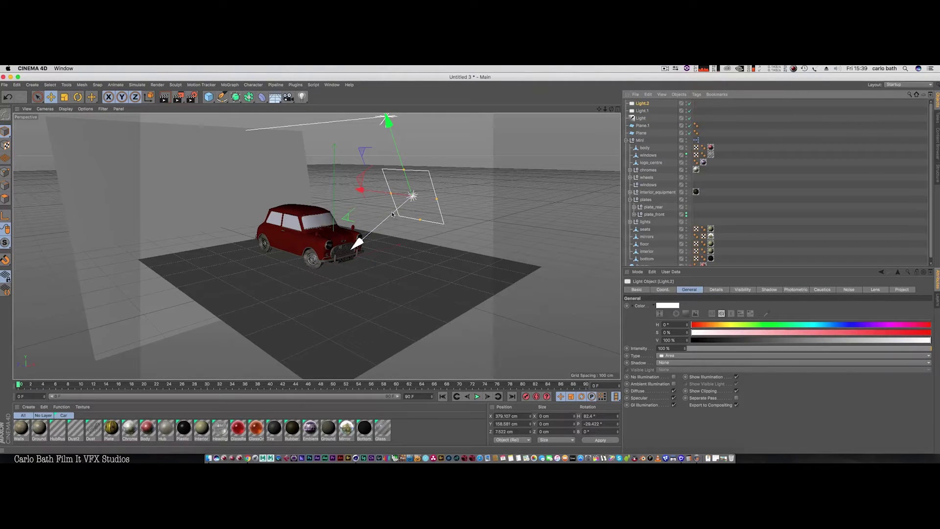
left_click_drag(394, 216, 284, 120)
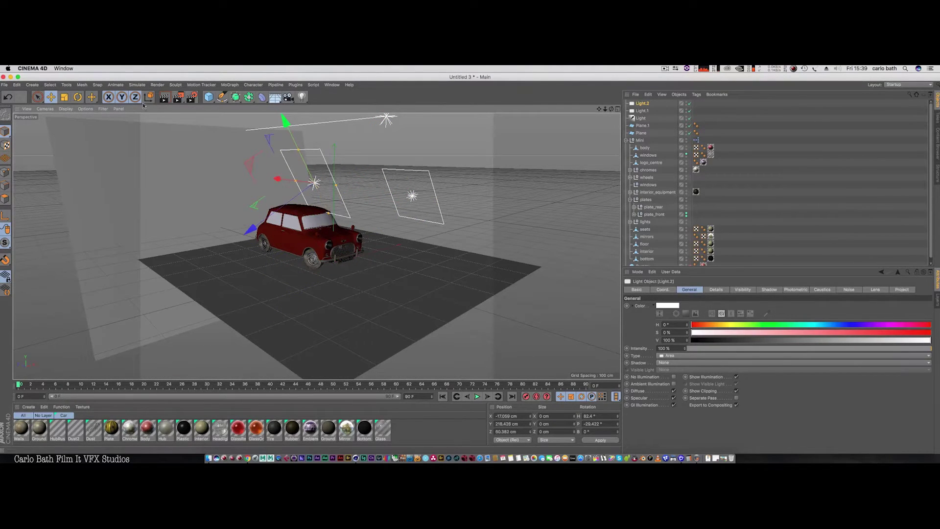
- Rotate the copied area light to a heading of about 265° and place it on the car's other side, at about X -315 cm
left_click(77, 97)
left_click_drag(315, 158, 160, 294)
left_click(51, 96)
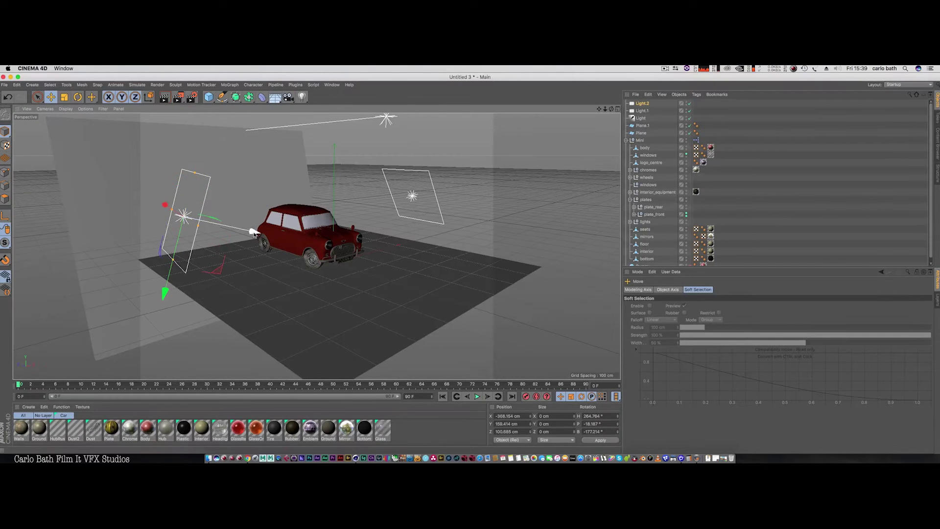
left_click_drag(252, 232, 277, 237)
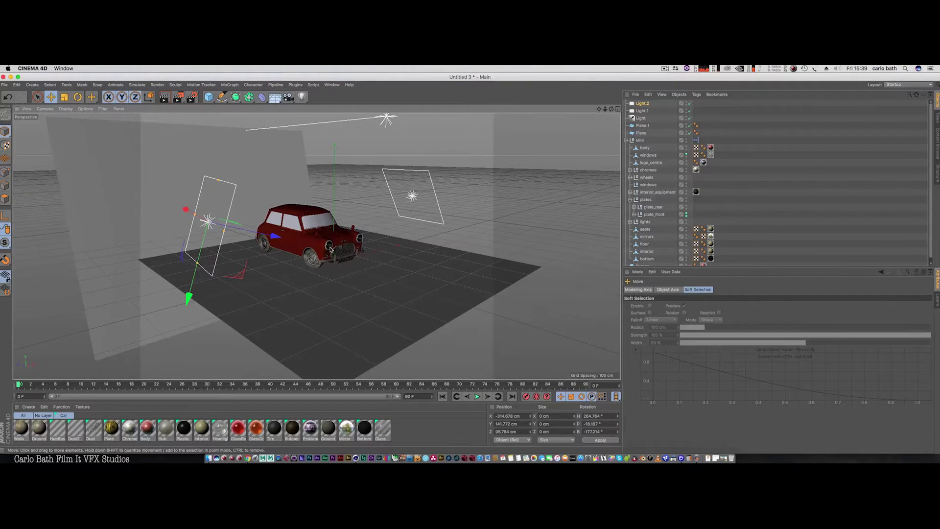
- Change both area lights beside the car to the Infinite type with Shadow Maps (Soft) shadows
left_click_drag(340, 253, 384, 181, "alt")
left_click(435, 192)
scroll(371, 250, "down", 4)
scroll(369, 246, "up", 7)
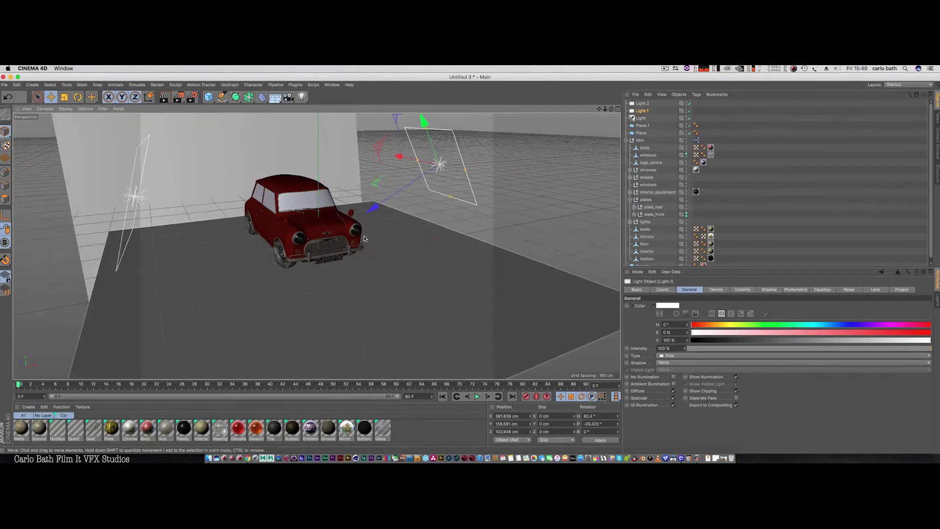
left_click(648, 104)
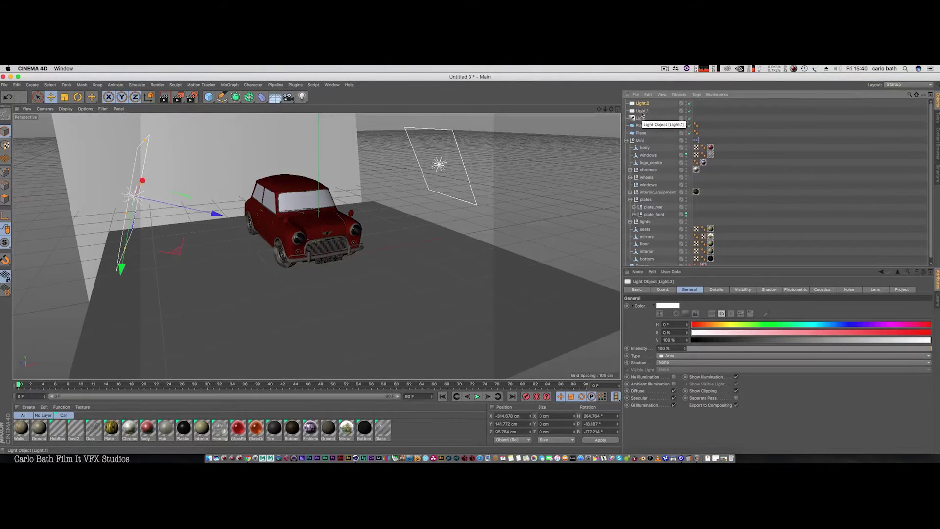
left_click(642, 111, "shift")
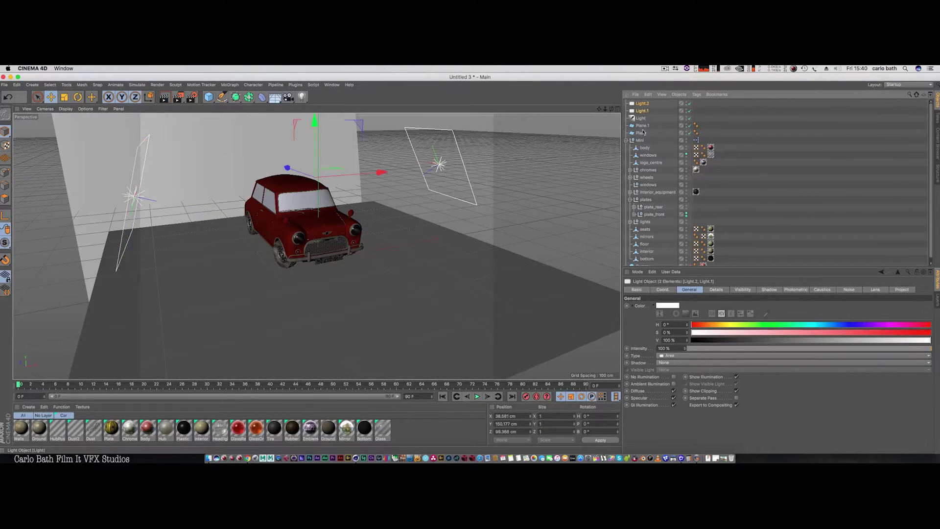
left_click(662, 290)
left_click(688, 290)
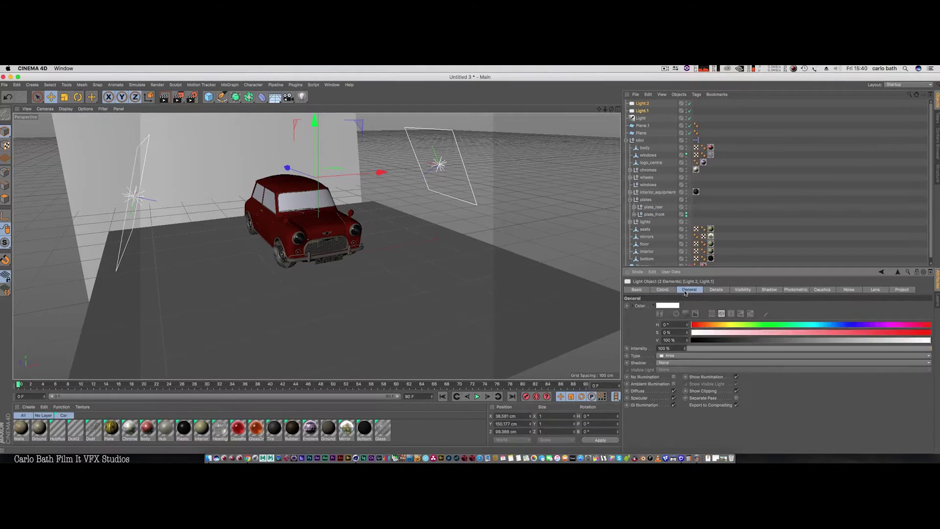
left_click(674, 357)
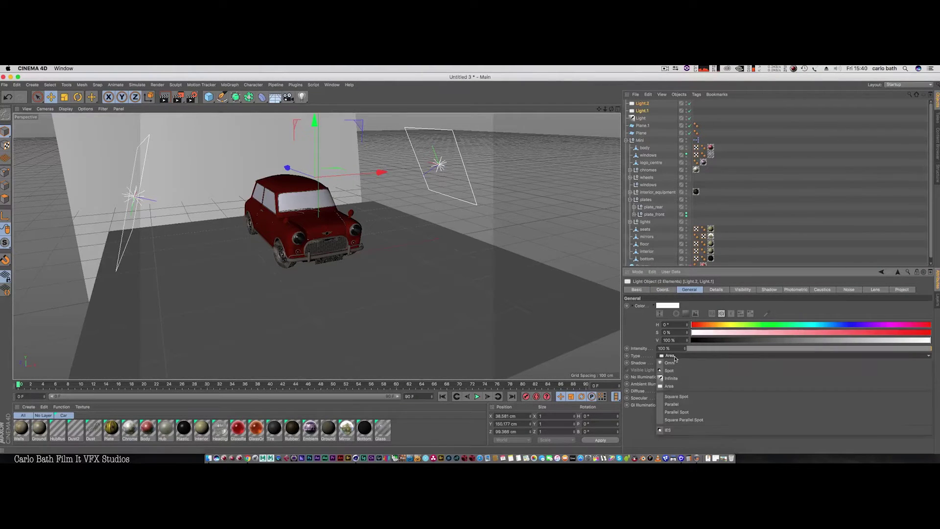
left_click(671, 378)
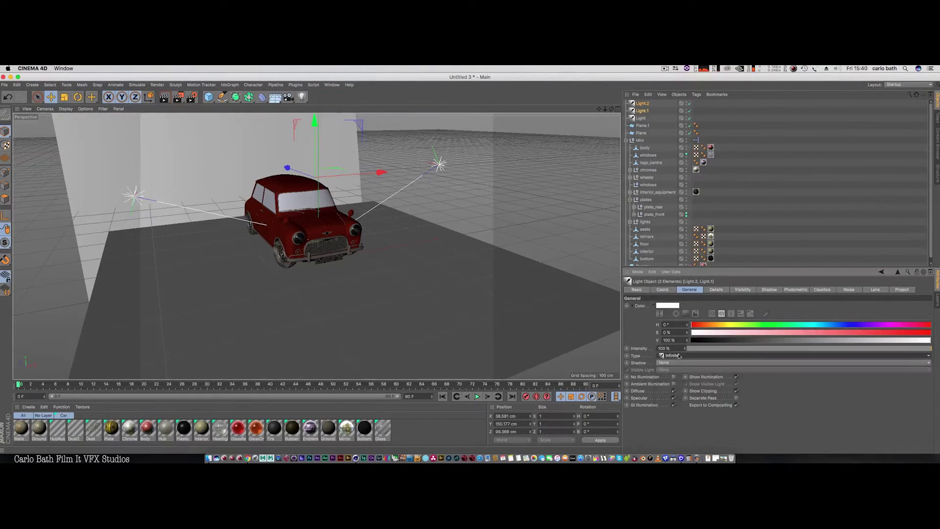
left_click(686, 363)
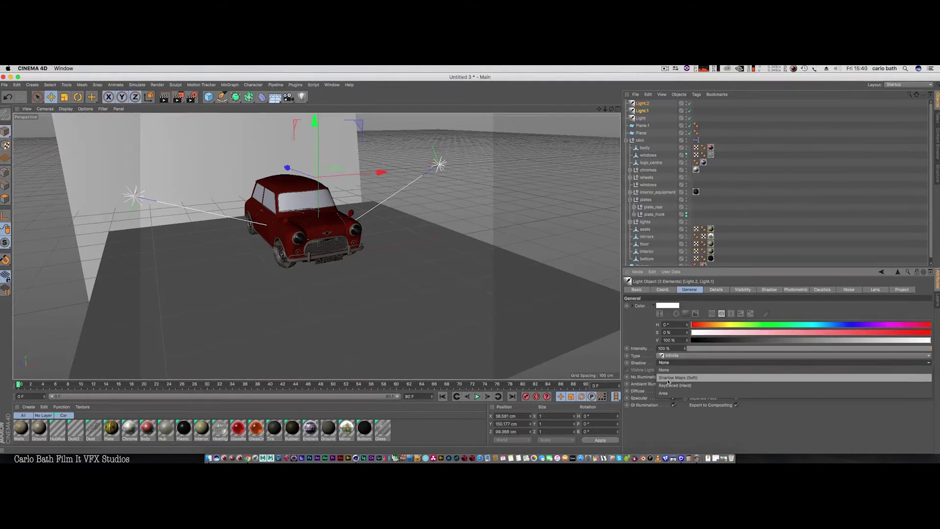
left_click(669, 378)
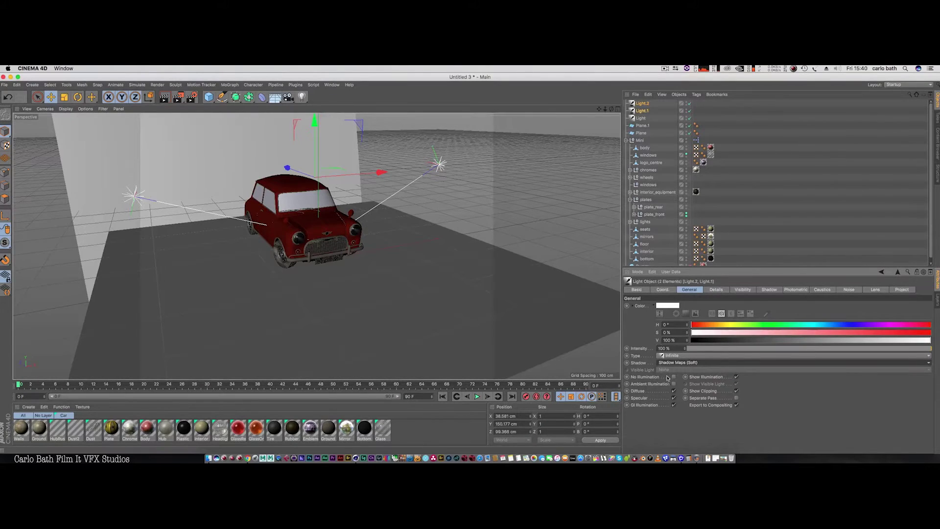
- Set the shadow of the original infinite light to Raytraced (Hard)
left_click(640, 119)
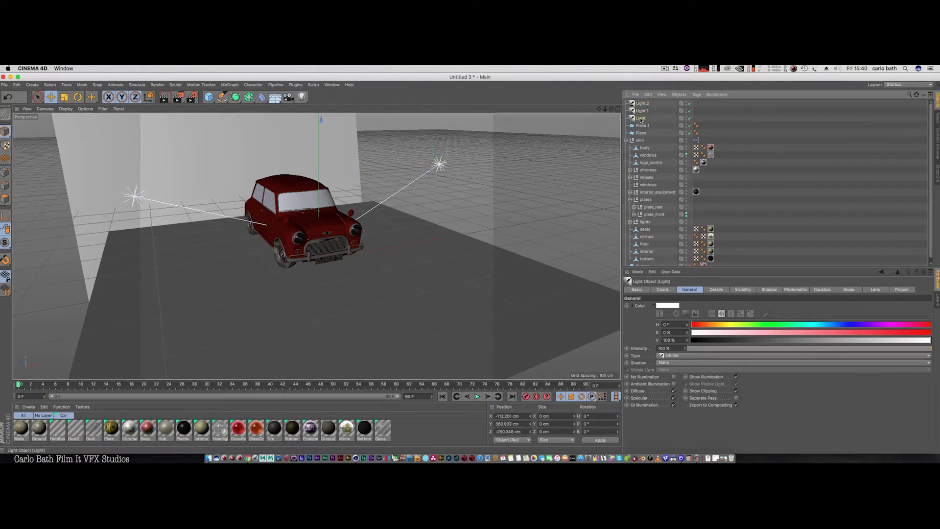
left_click(671, 363)
left_click(672, 386)
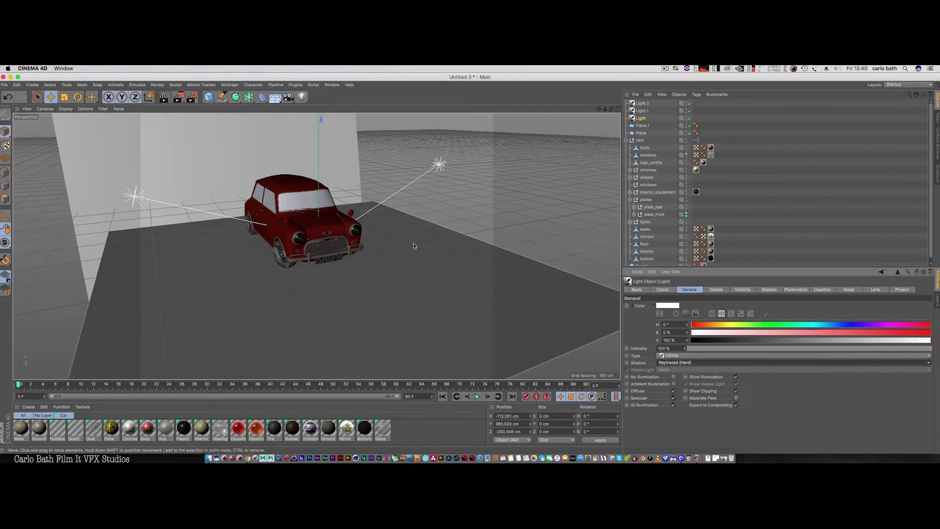
- Render the scene from a front view of the car with the whole backdrop in frame, continuing despite missing textures
scroll(413, 245, "up", 5)
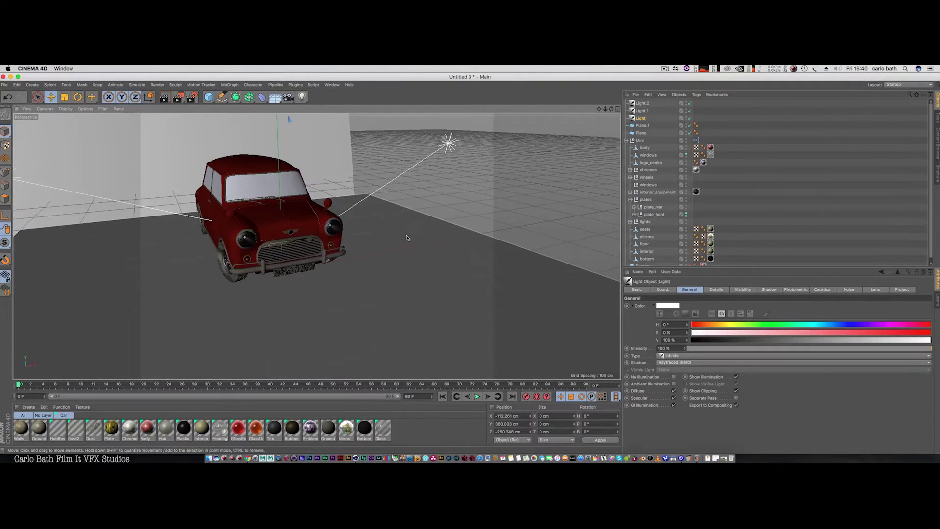
left_click_drag(446, 222, 402, 218, "alt")
middle_click_drag(344, 165, 359, 208, "alt")
mouse_move(359, 208)
left_mouse_down("alt")
mouse_move(371, 199)
mouse_move(362, 217)
mouse_move(363, 193)
mouse_move(364, 216)
left_mouse_up("alt")
left_click(164, 97)
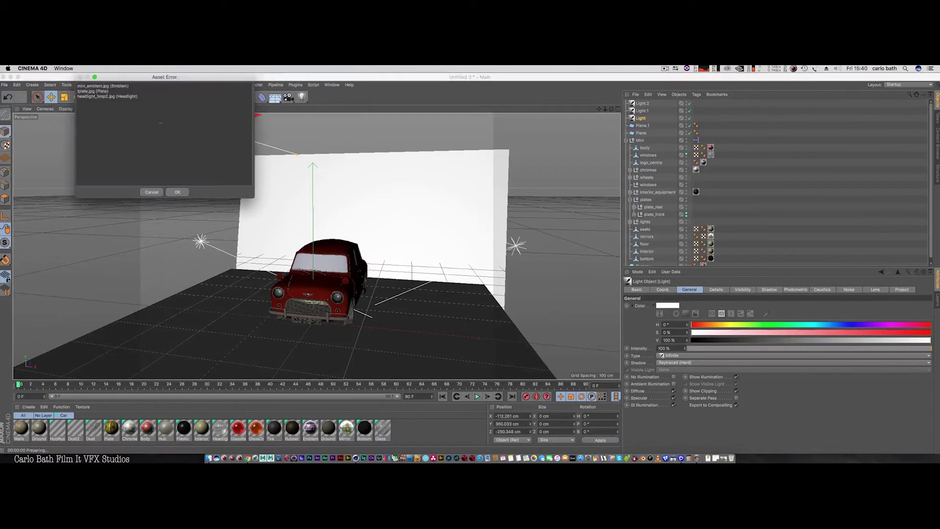
left_click(178, 192)
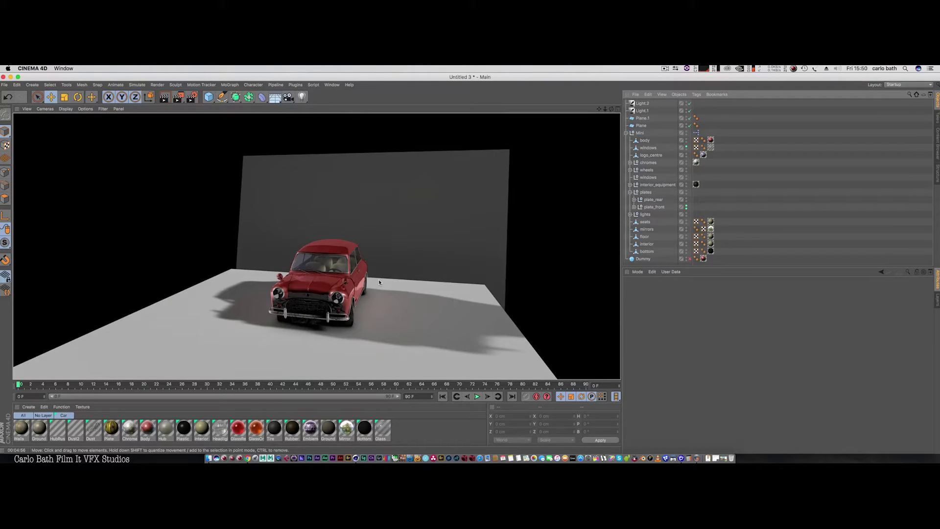
- Move the backdrop plane sideways to about X -33 cm and widen it to about 1536 cm
left_click(232, 344)
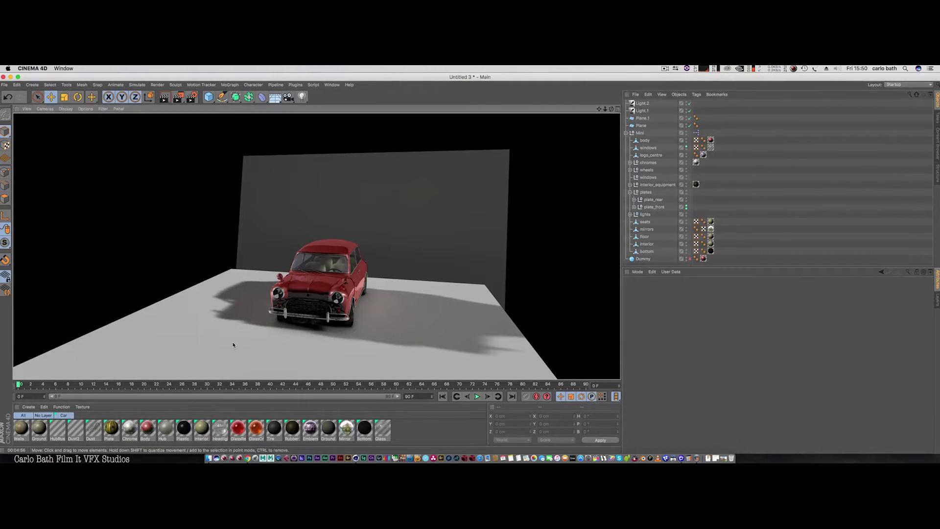
left_click(268, 241)
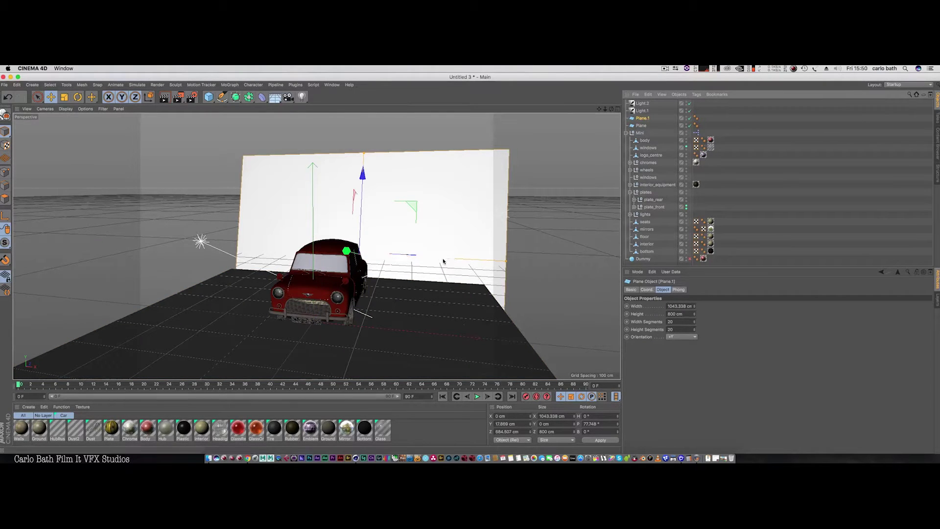
left_click_drag(442, 259, 430, 261)
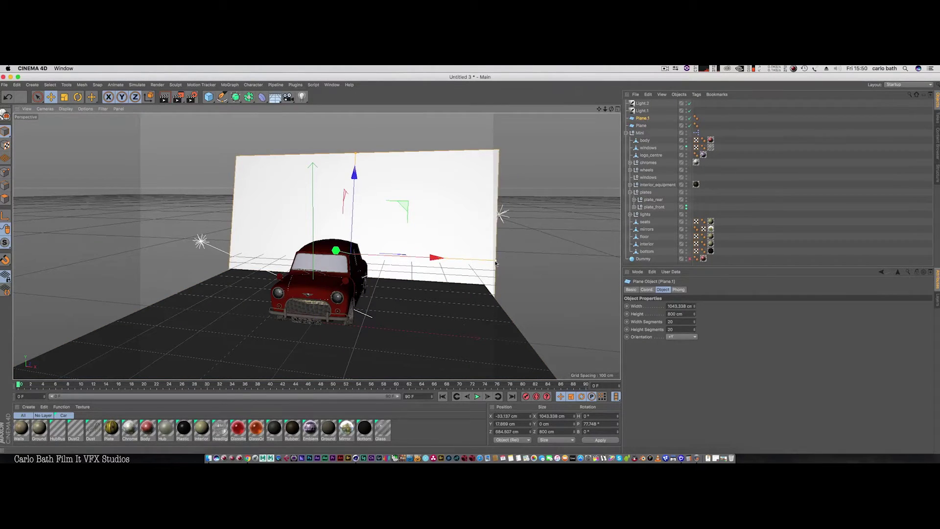
left_click_drag(496, 261, 573, 263)
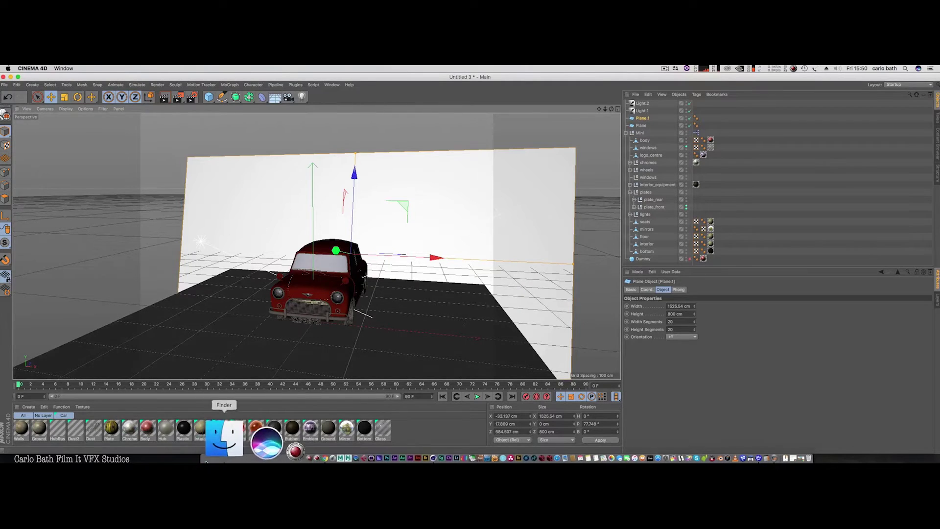
- Switch to Finder and bring desert.jpg from the Desktop folder "compositing tutorial files" into the scene as a new material
left_click(210, 447)
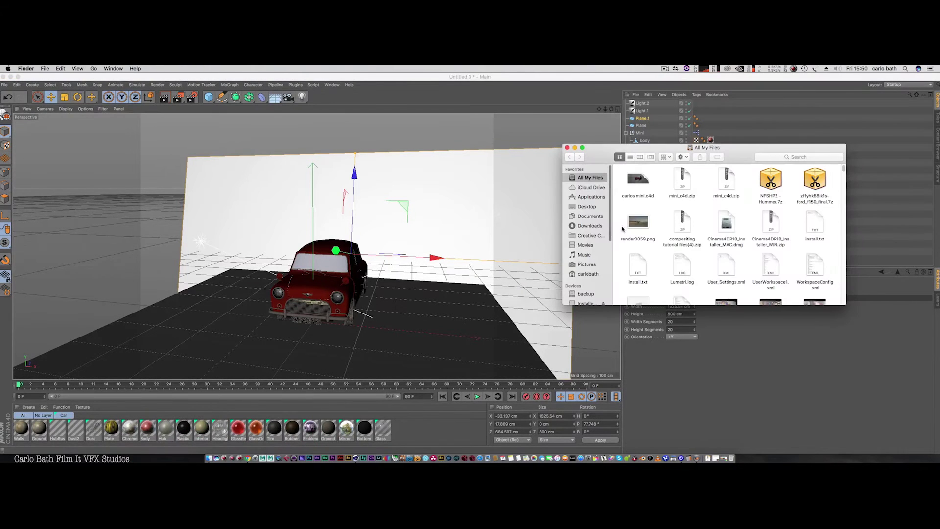
left_click(588, 206)
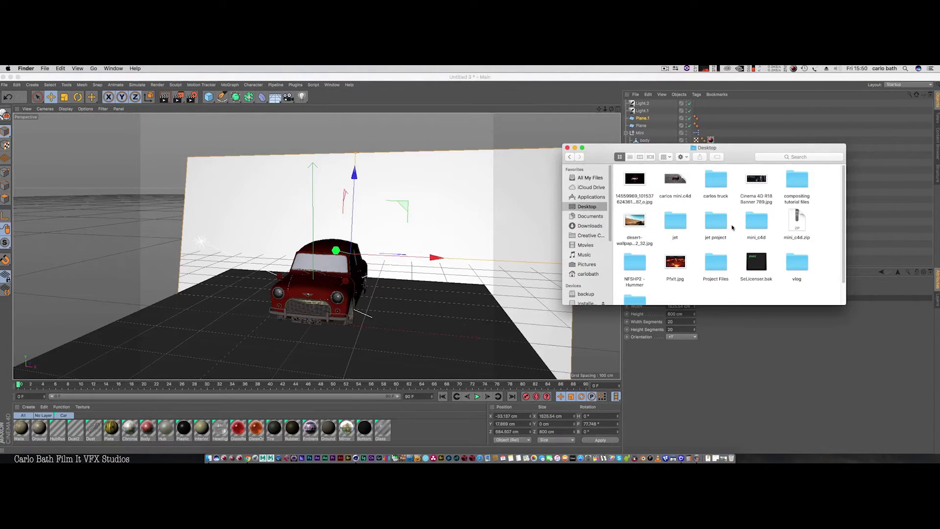
double_click(797, 180)
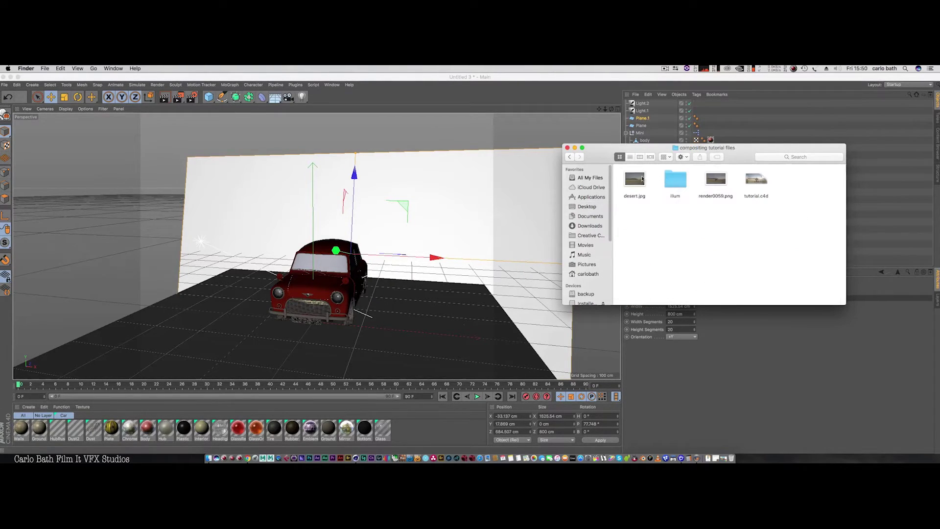
left_click_drag(658, 152, 439, 432)
left_click(524, 199)
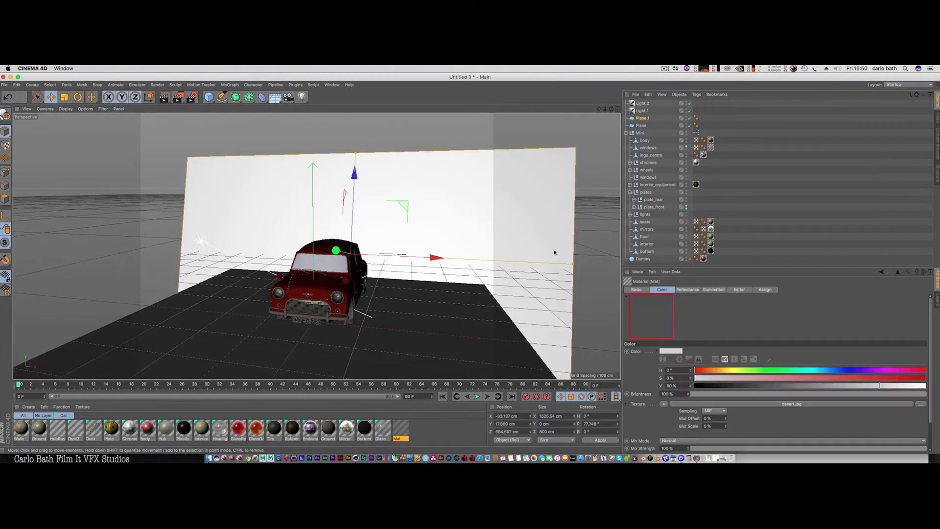
- Apply the desert material to the backdrop and floor planes, and widen the floor to about 1668 cm
left_click_drag(402, 431, 642, 119)
left_click_drag(400, 430, 640, 127)
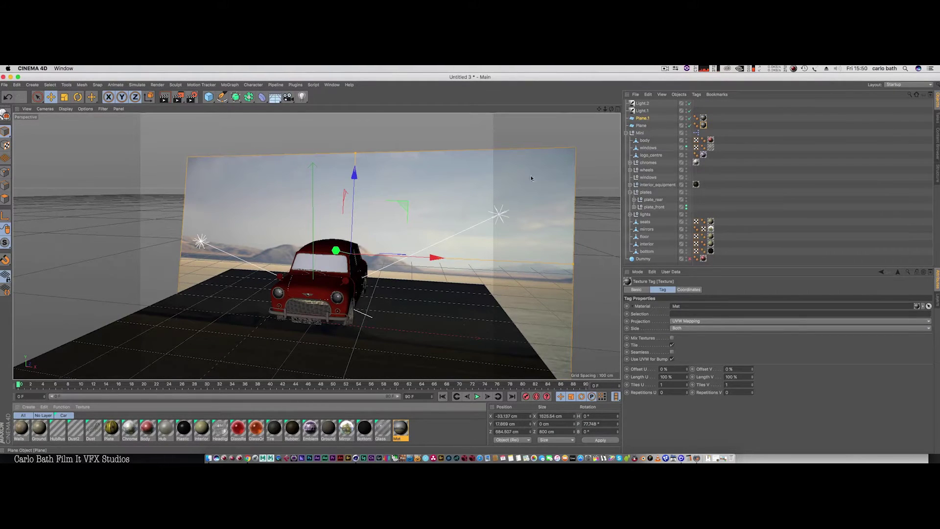
left_click(428, 353)
left_click_drag(528, 347, 636, 360)
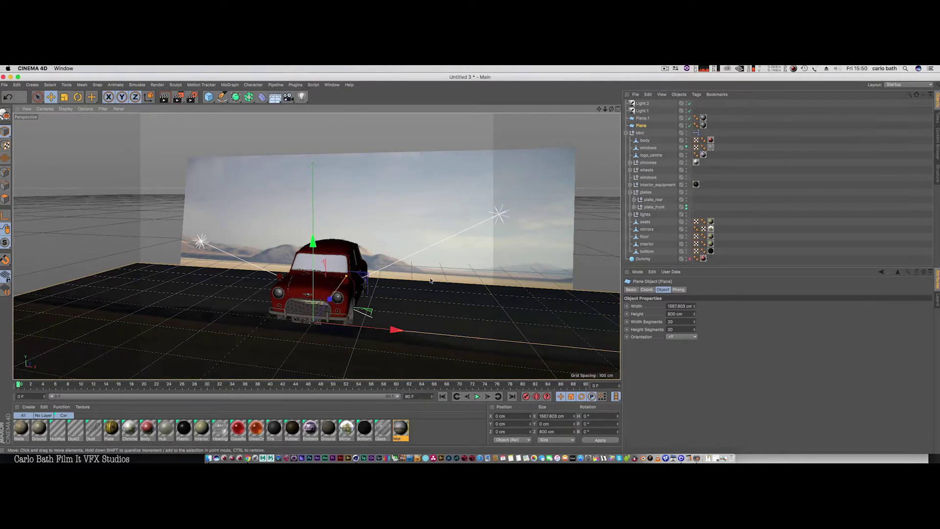
- Widen the backdrop plane to about 2376 cm and lower it to about Y -9 cm
left_click(447, 245)
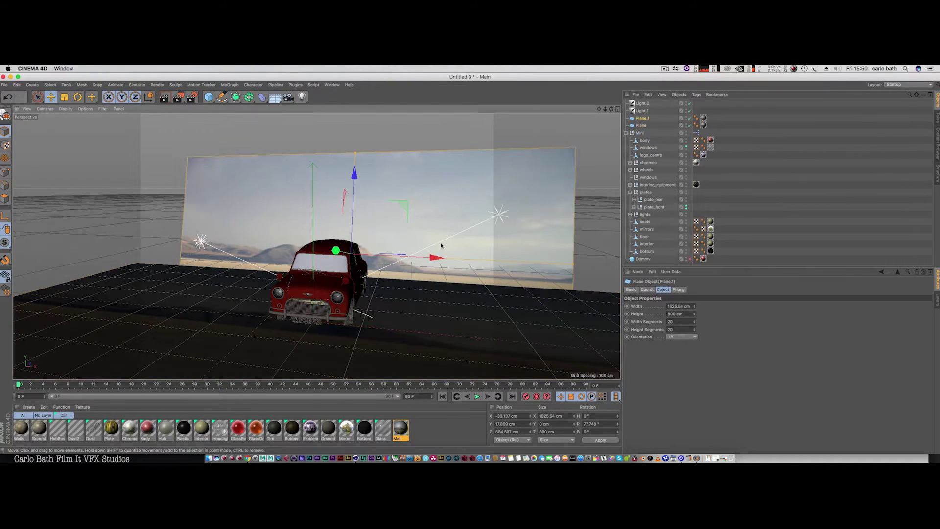
left_click_drag(577, 267, 502, 259)
mouse_move(353, 176)
left_mouse_down()
mouse_move(353, 158)
mouse_move(353, 189)
left_mouse_up()
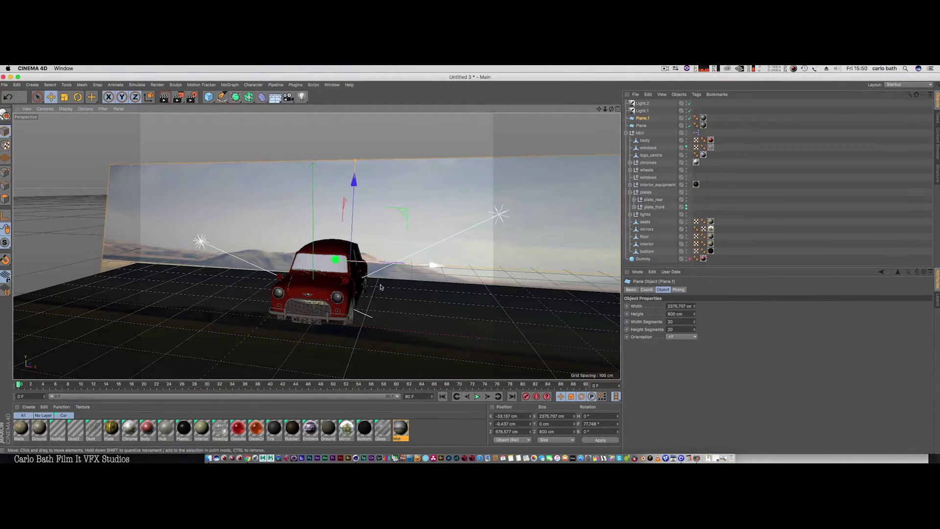
- Move the floor plane back towards the backdrop to about Z 147 cm and lower it to about Y -18 cm
left_click(399, 321)
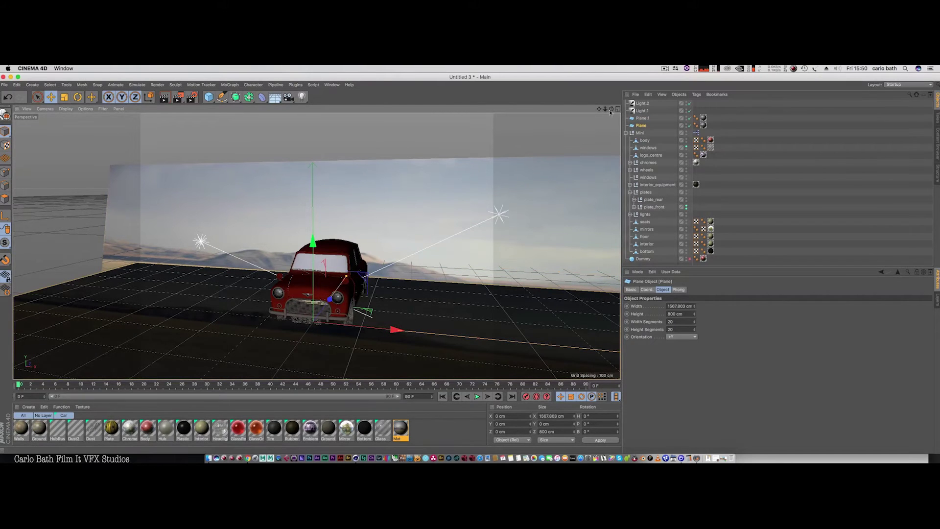
left_click_drag(611, 109, 544, 146)
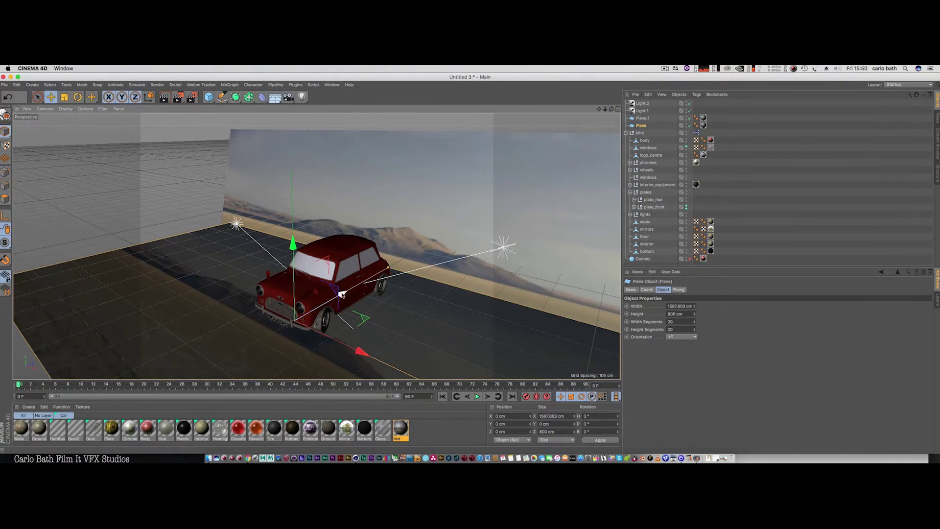
left_click_drag(342, 294, 317, 247)
left_click_drag(611, 109, 612, 108)
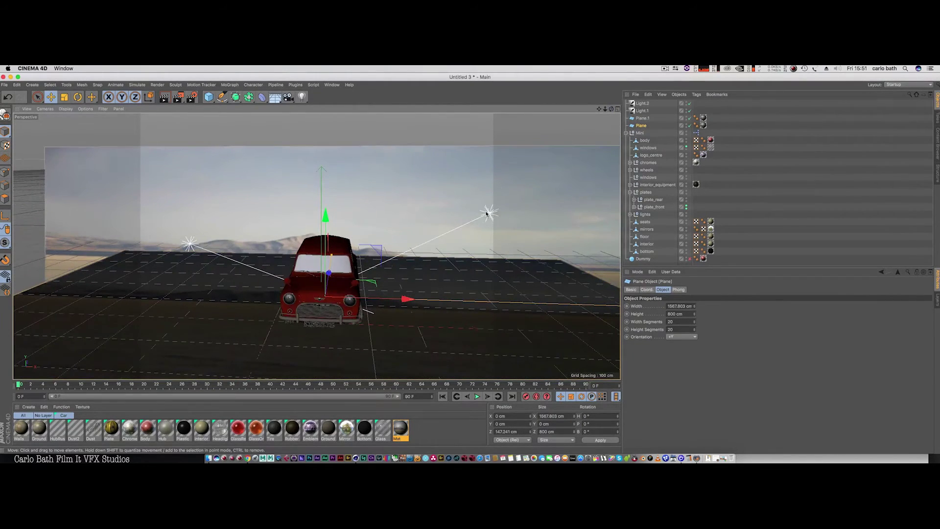
left_click_drag(469, 265, 543, 147, "alt")
middle_click_drag(523, 172, 490, 145, "alt")
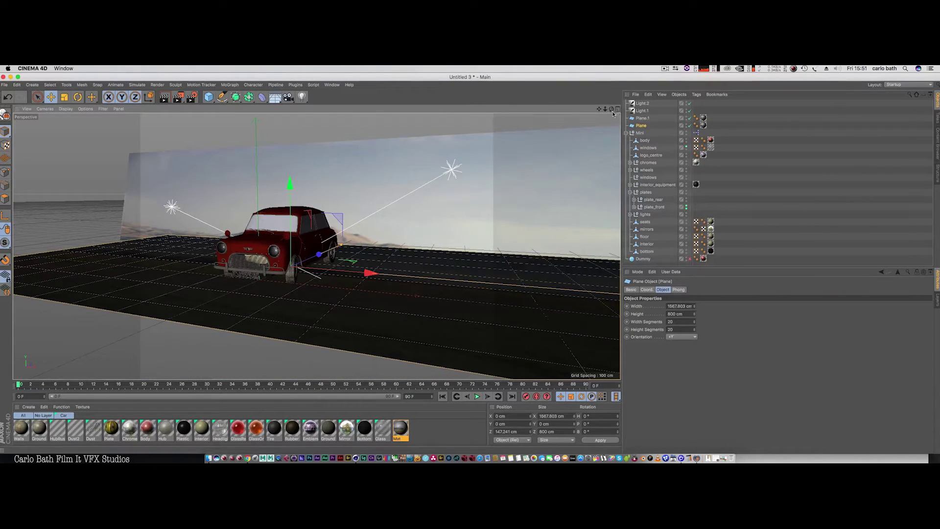
left_click_drag(611, 109, 610, 110)
left_click_drag(292, 181, 292, 189)
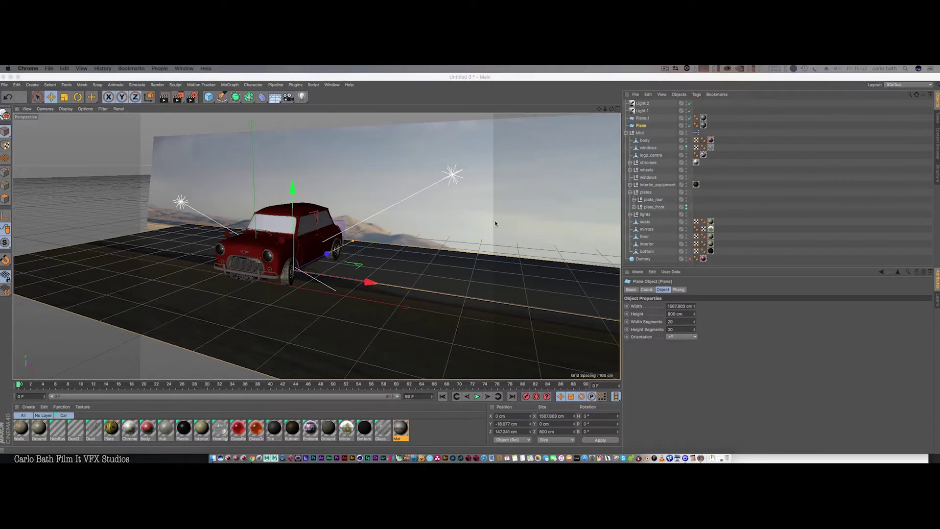
- Tilt the floor plane to a pitch of about -4.8° and render the scene from the car's front
left_click_drag(409, 282, 445, 284, "alt")
left_click_drag(317, 246, 453, 216, "alt")
left_click_drag(475, 249, 473, 248, "alt")
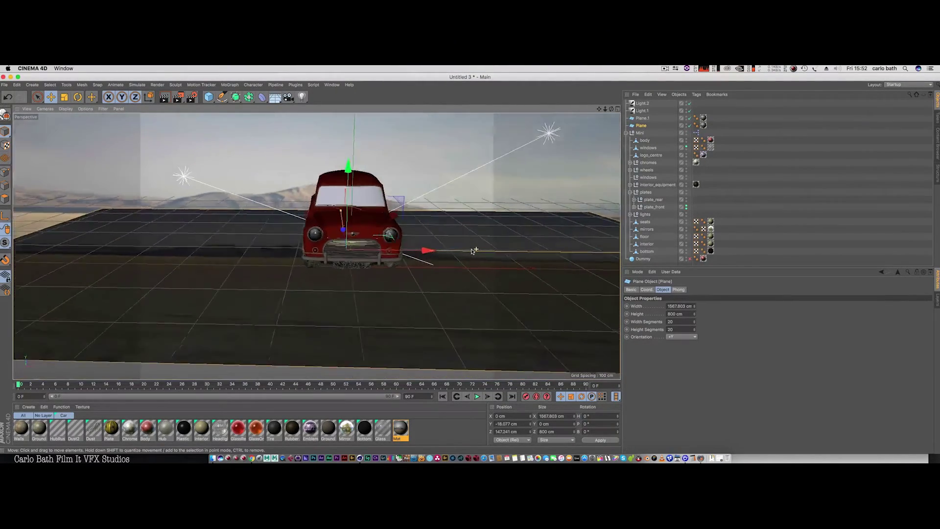
middle_click_drag(473, 210, 469, 228, "alt")
left_click_drag(468, 228, 413, 171, "alt")
middle_click_drag(482, 217, 469, 225, "alt")
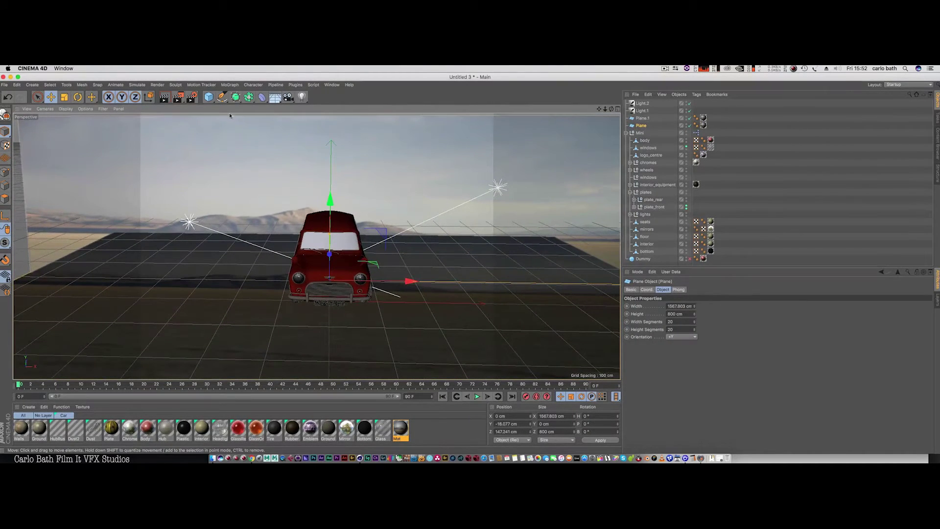
left_click(165, 98)
left_click(176, 192)
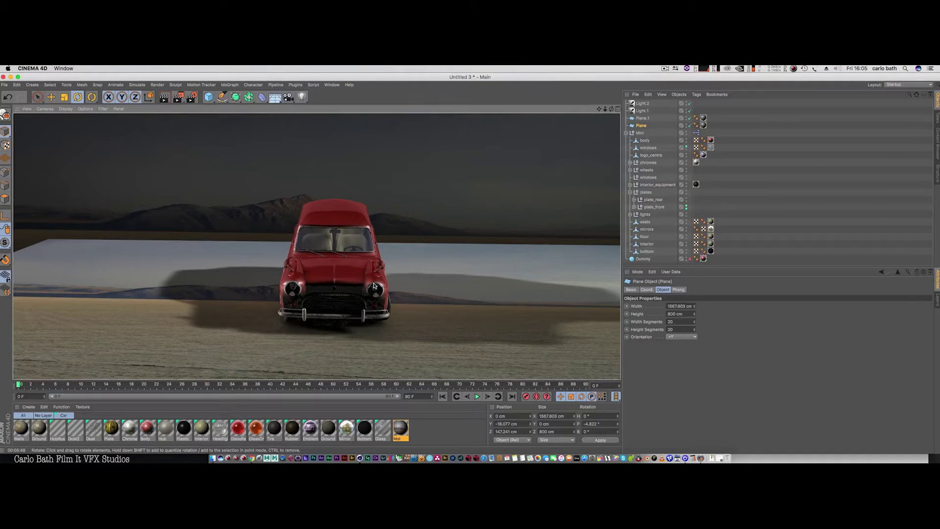
- Set the projection of the desert texture on both the backdrop and floor planes to Frontal
left_click(703, 119)
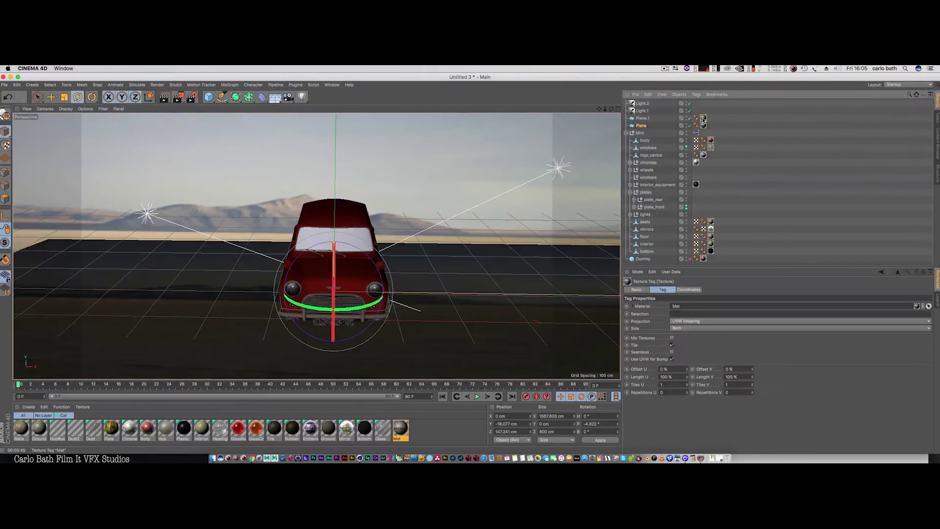
left_click(704, 125, "shift")
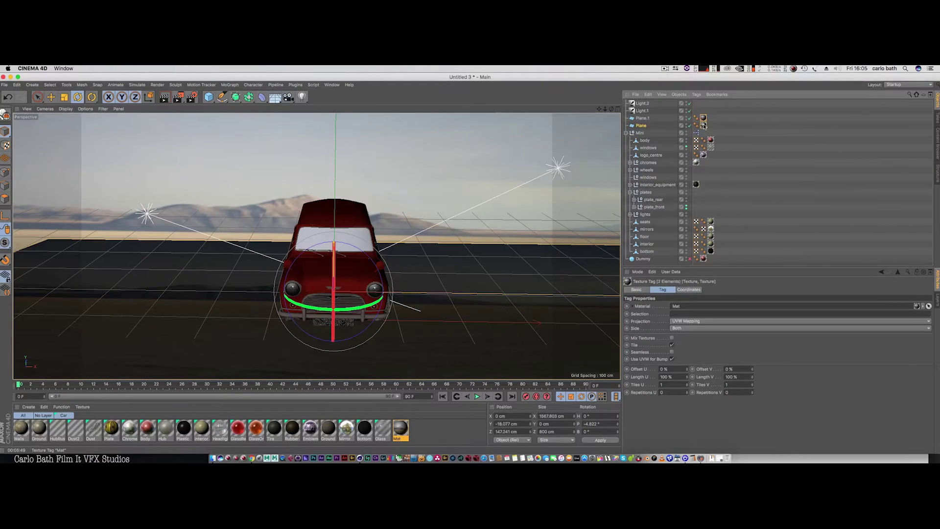
left_click(713, 328)
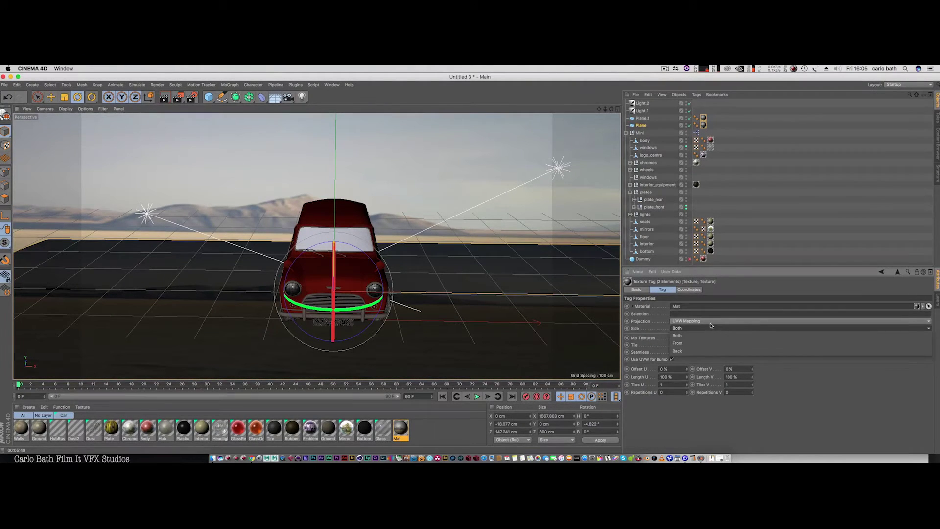
left_click(711, 325)
left_click(700, 322)
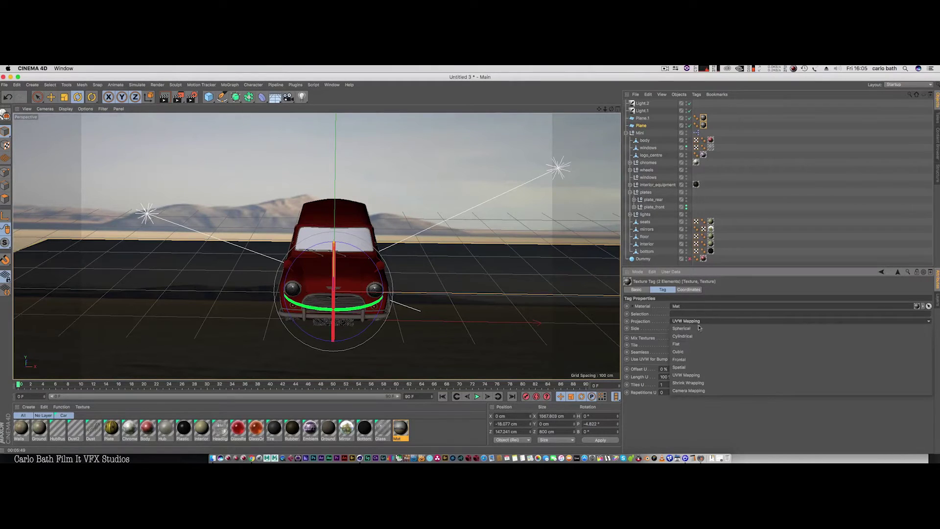
left_click(692, 361)
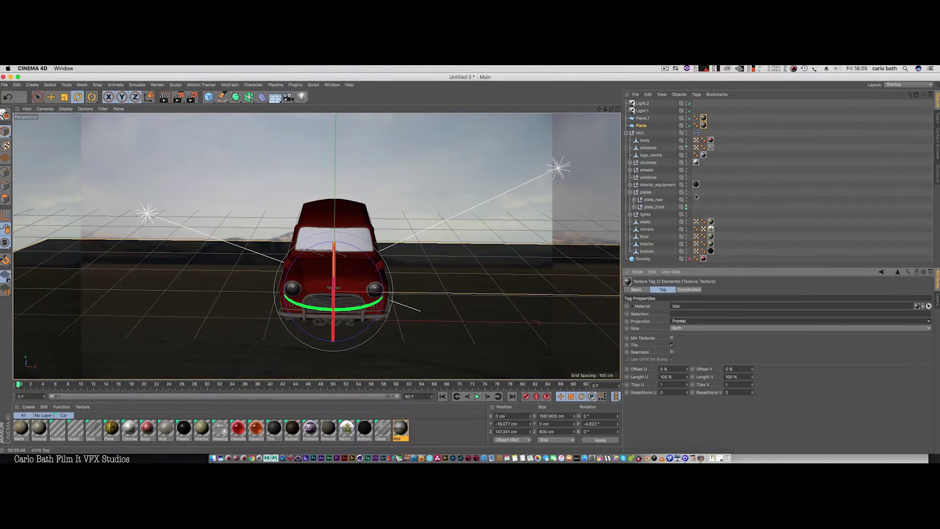
- Add a Compositing tag to the backdrop plane
left_click(643, 120)
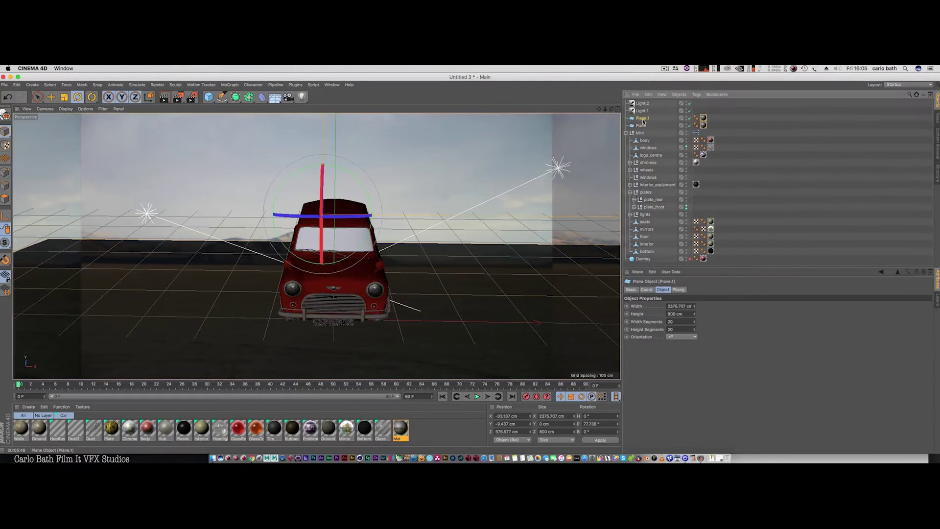
right_click(643, 121)
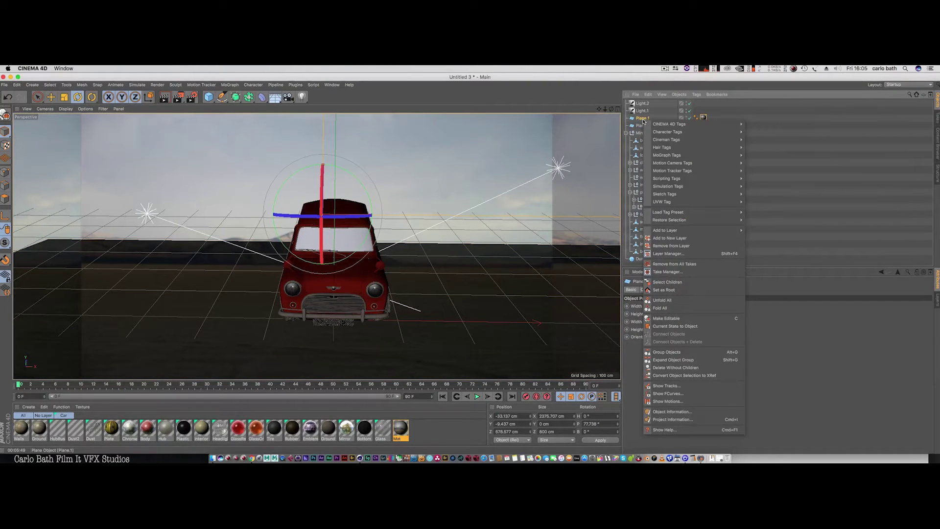
mouse_move(653, 125)
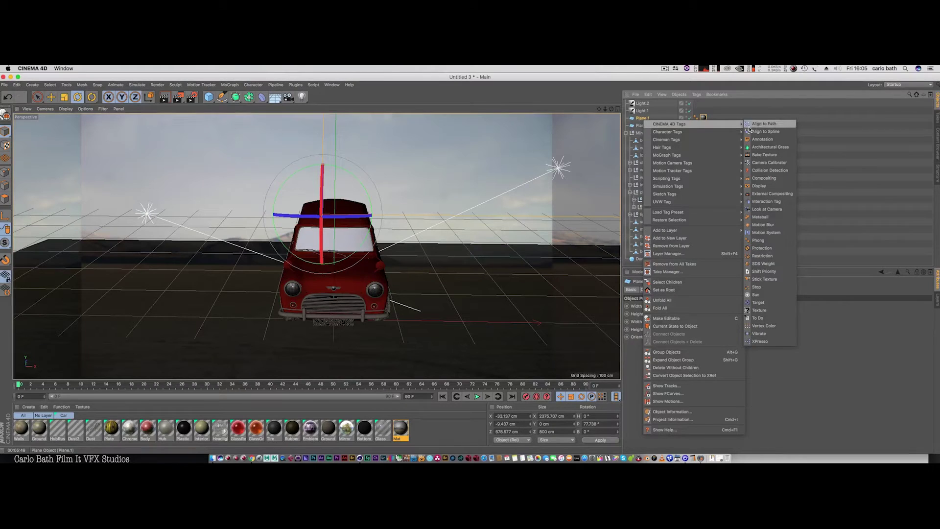
left_click(763, 178)
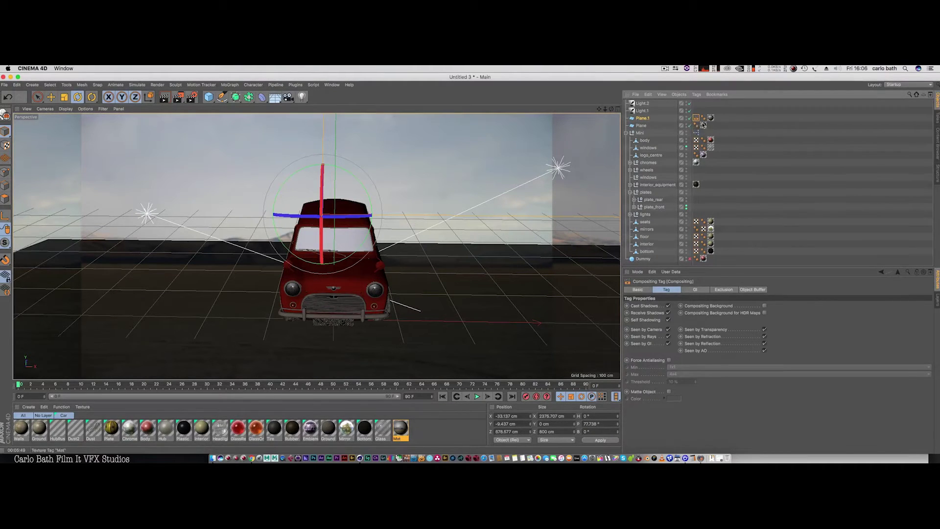
left_click(696, 126)
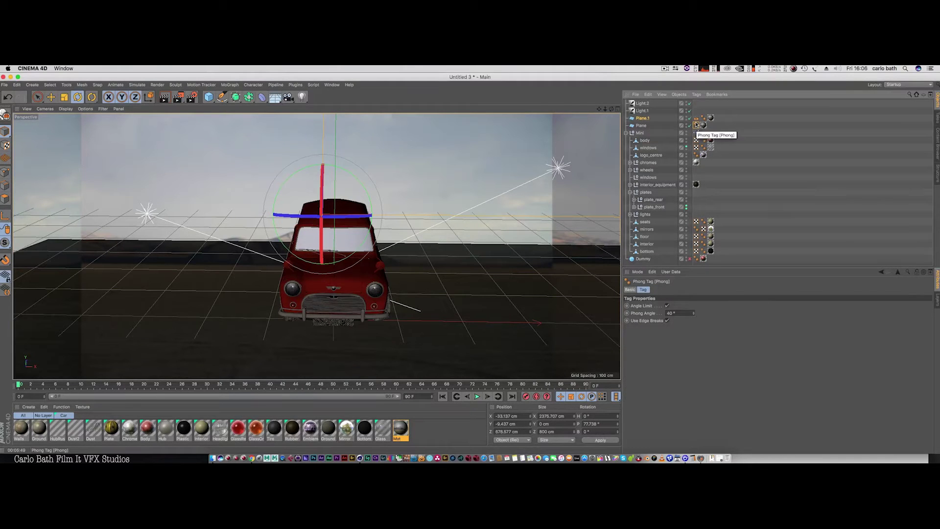
key("super+v")
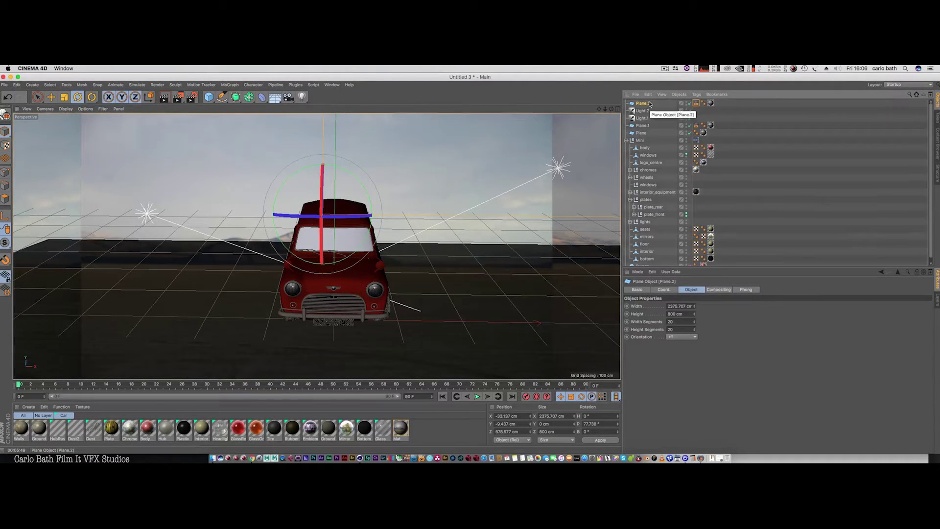
key("Delete")
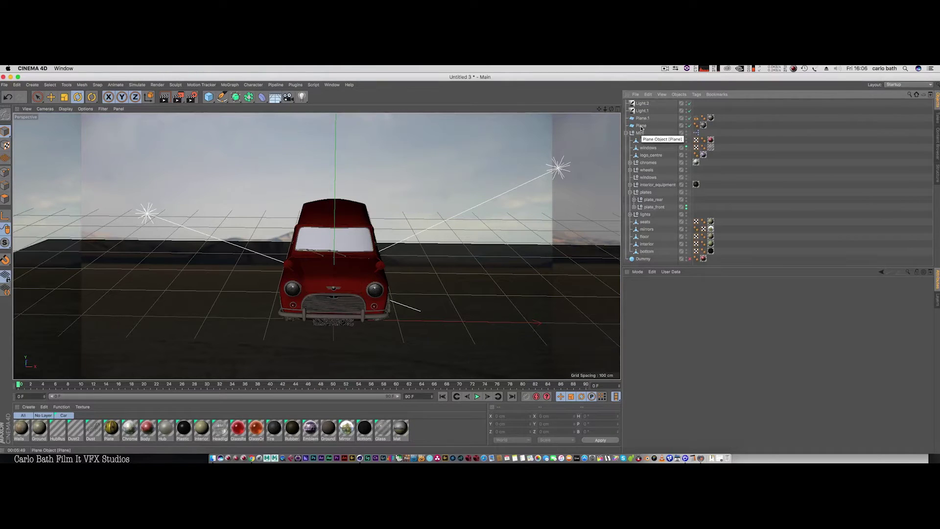
left_click(697, 119)
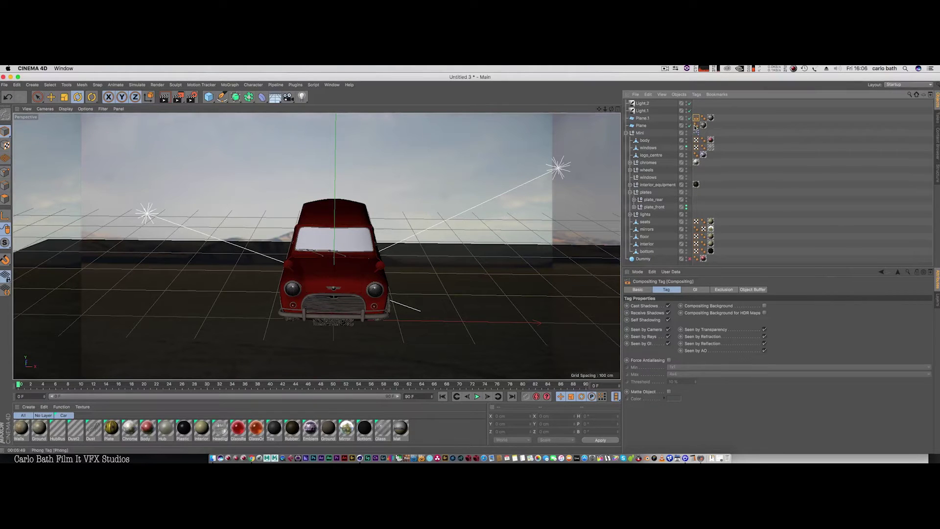
left_click(695, 126)
key("super+v")
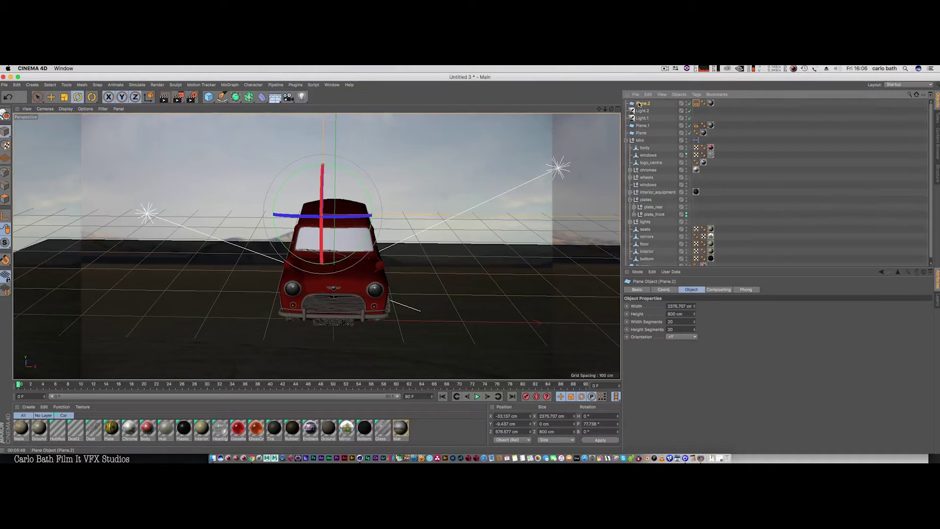
key("Delete")
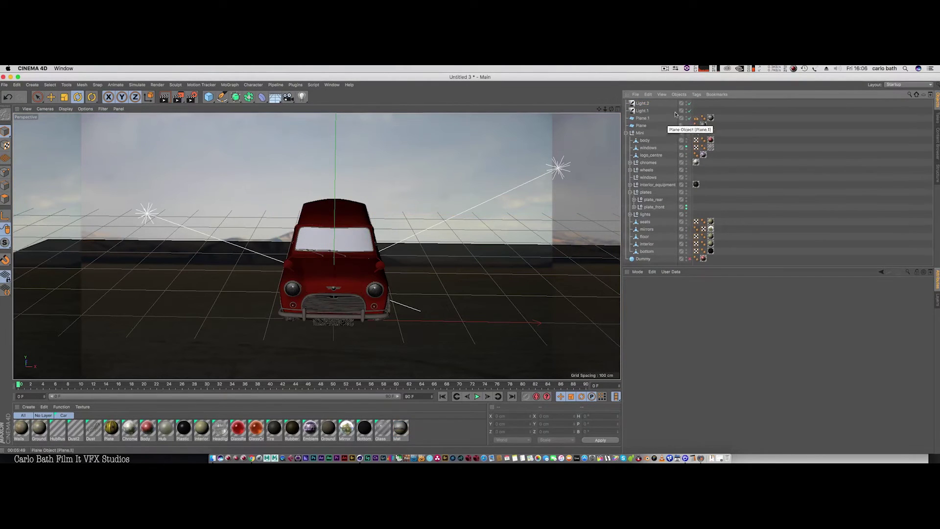
- Move the Compositing tag from the backdrop plane onto the floor plane
left_click(696, 119)
right_click(697, 119)
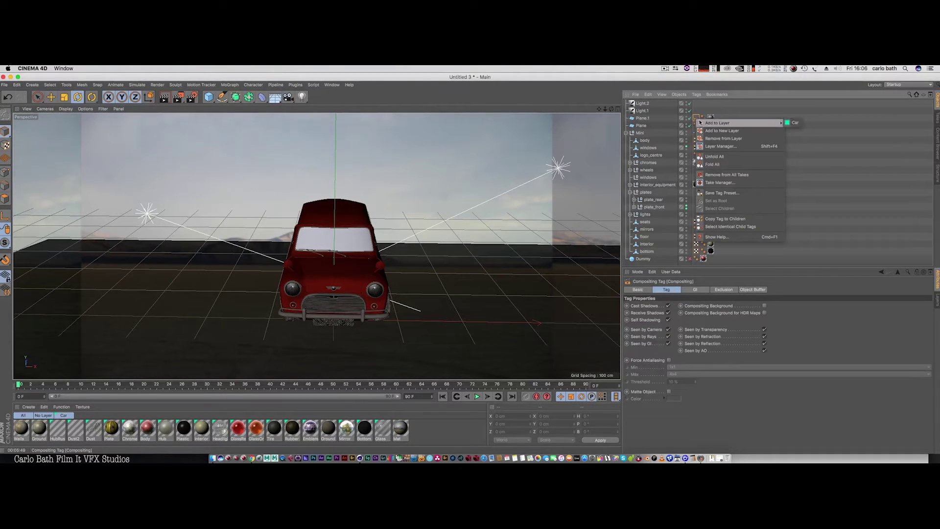
left_click(696, 119)
left_click_drag(695, 118, 697, 126)
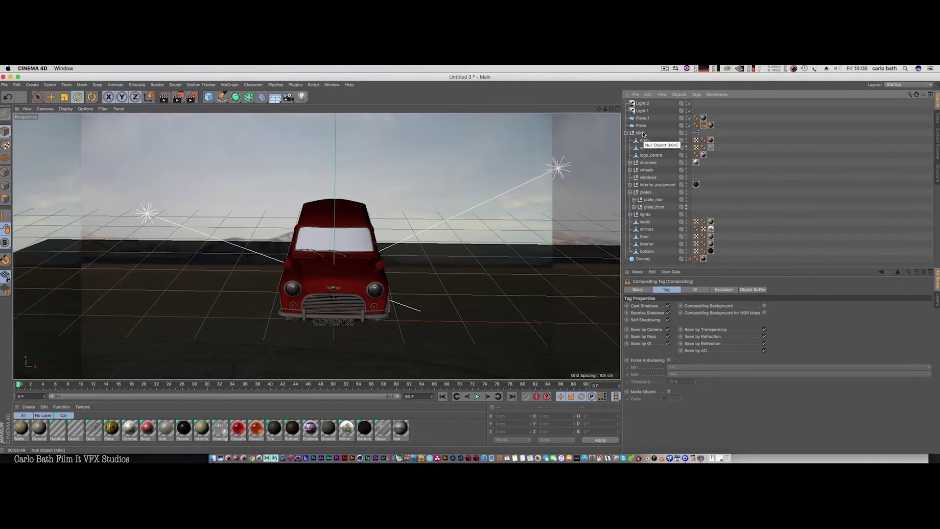
- Collapse the Mini's hierarchy and rotate the whole car to about -14.3° heading, -17.5° pitch and -4.4° bank
left_click(627, 133)
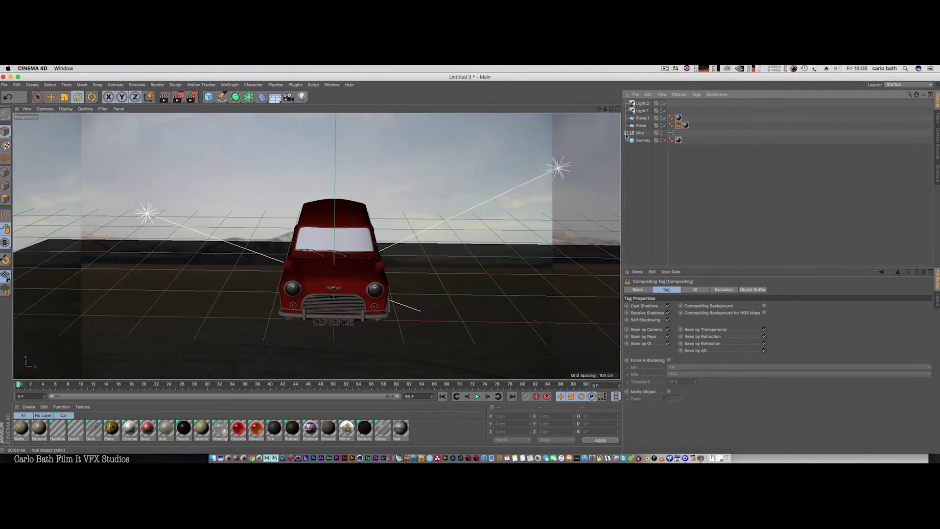
left_click(639, 133)
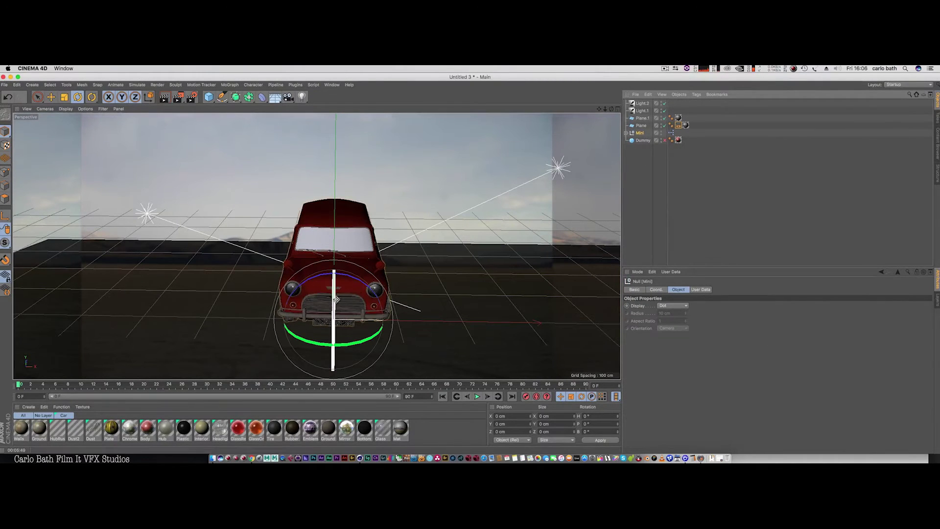
left_click_drag(333, 294, 336, 277)
left_click_drag(361, 326, 348, 322)
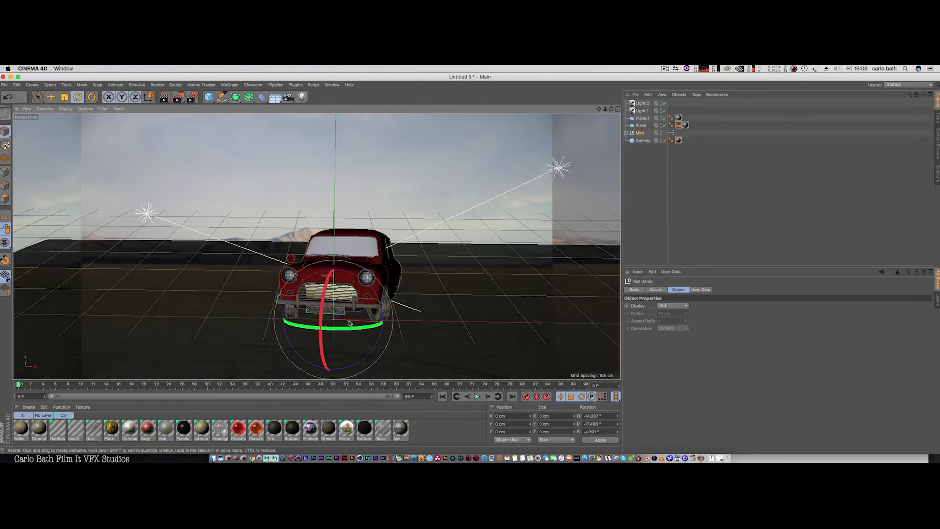
- Rotate the Mini to about -13.6° heading, -7.8° pitch and -4.2° bank, and try to render the view
left_click(486, 266)
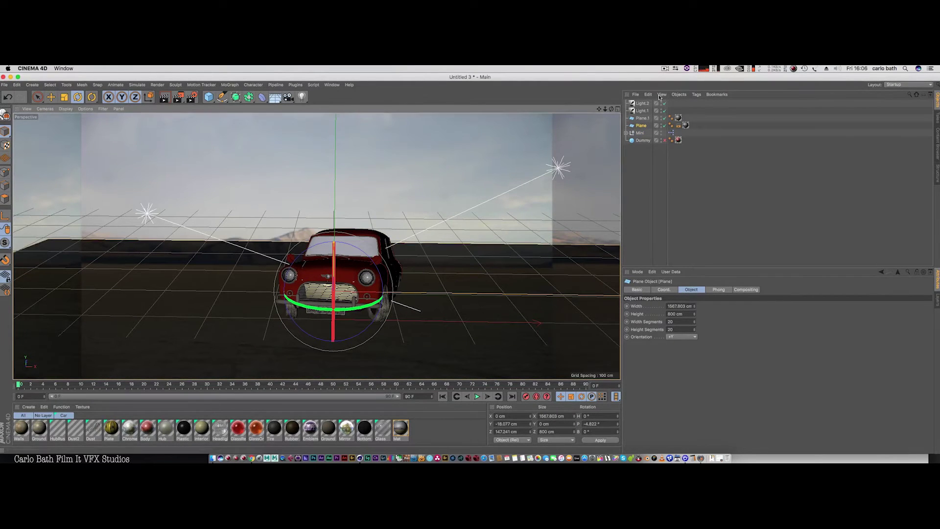
mouse_move(611, 108)
left_mouse_down()
mouse_move(605, 122)
mouse_move(604, 108)
left_mouse_up()
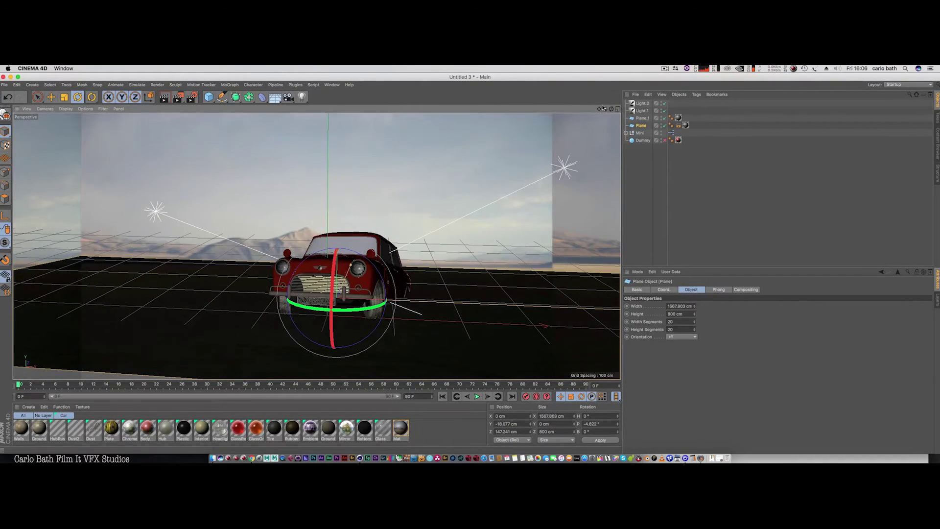
left_click(17, 85)
left_click(20, 97)
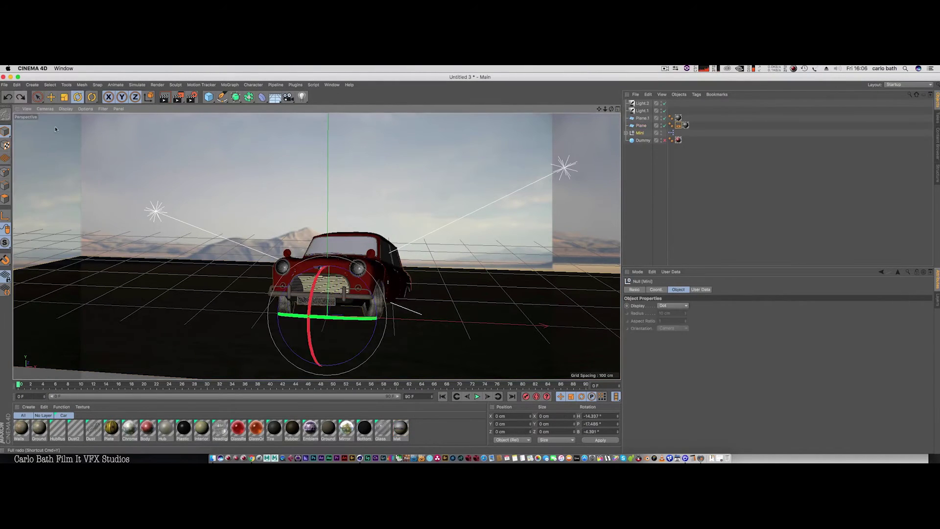
left_click_drag(313, 289, 312, 299)
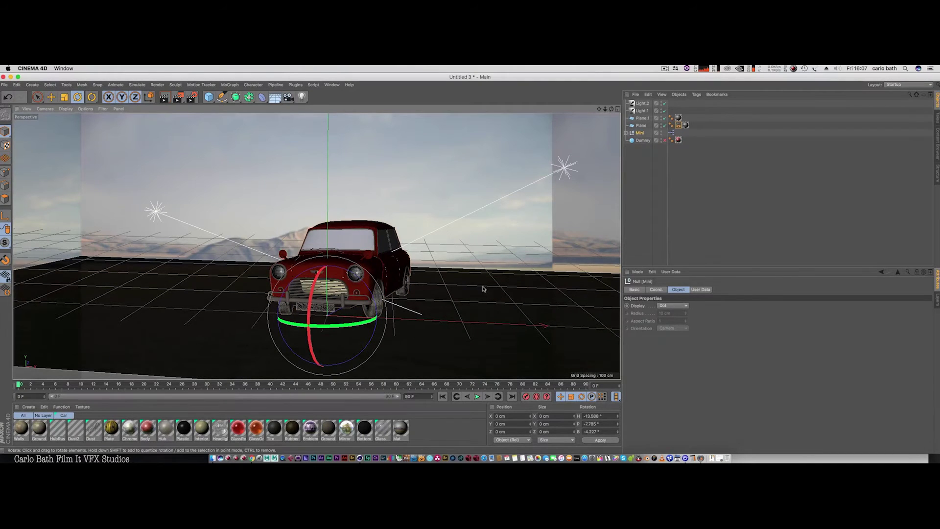
left_click(164, 98)
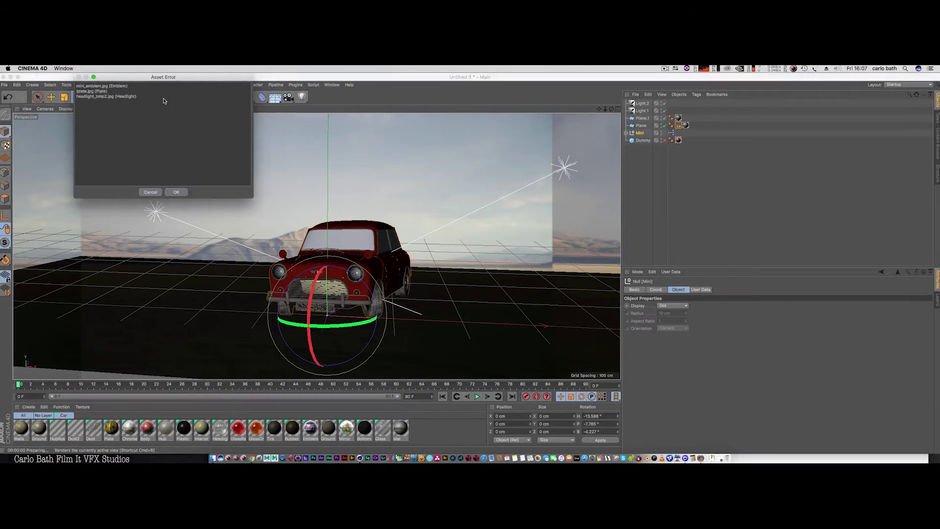
left_click(151, 192)
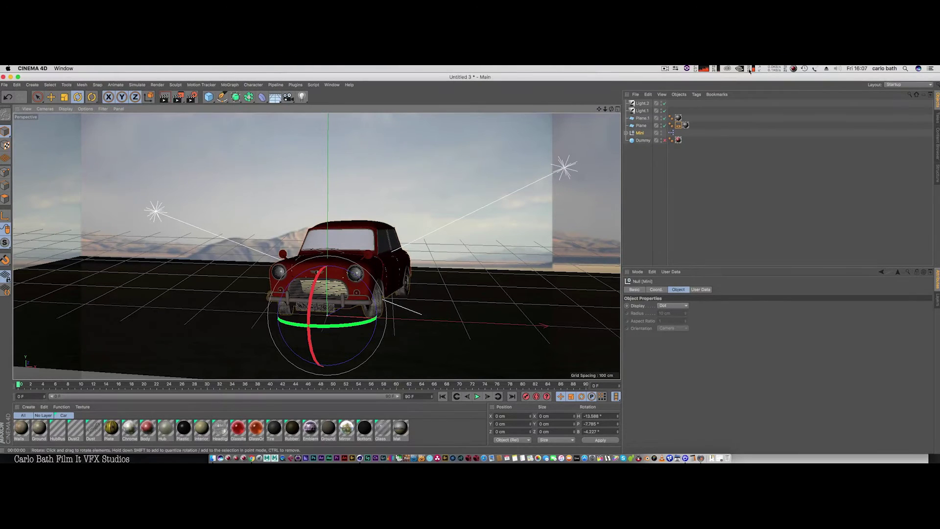
- Copy the floor plane's Compositing tag onto the backdrop plane and render the current view
left_click(678, 126)
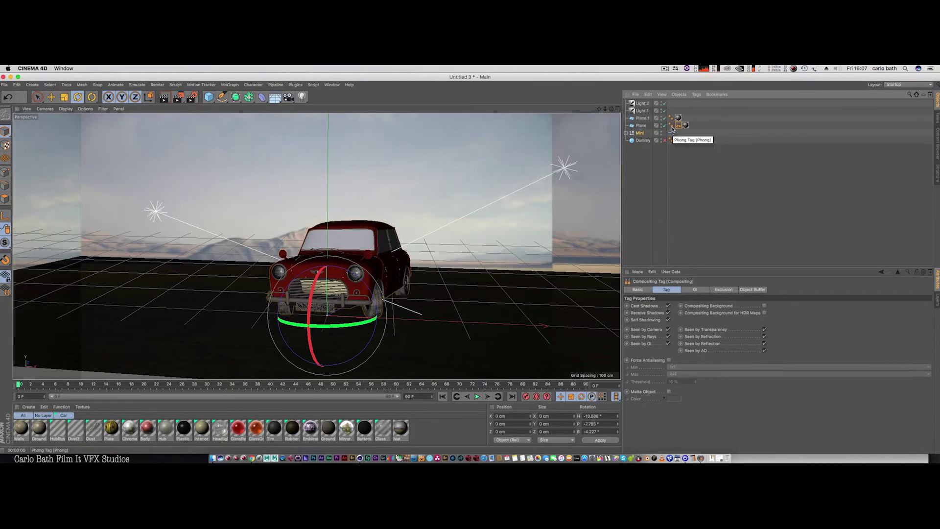
left_click_drag(679, 126, 676, 118, "ctrl")
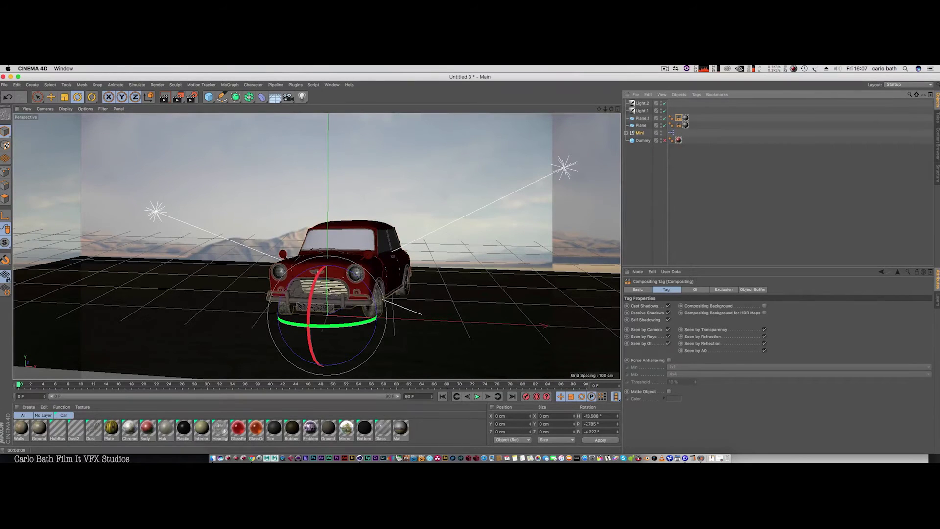
left_click(643, 159)
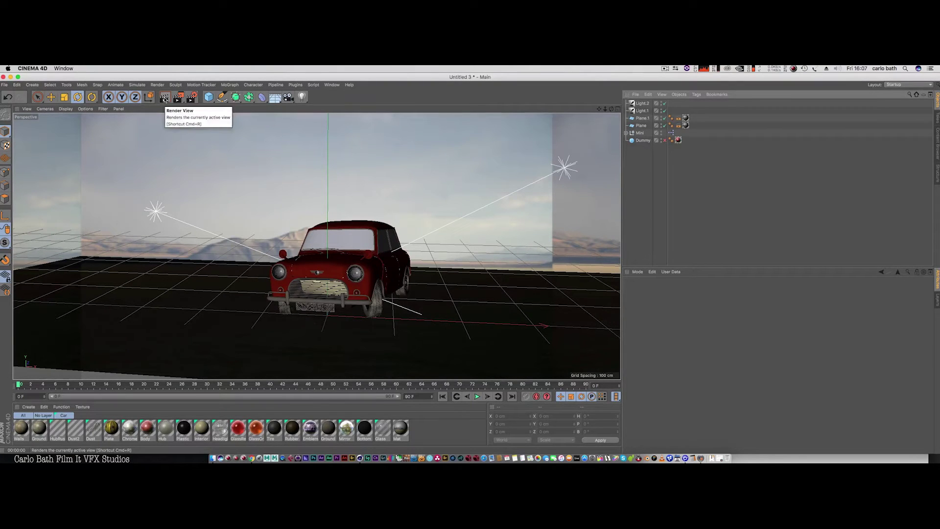
left_click(164, 99)
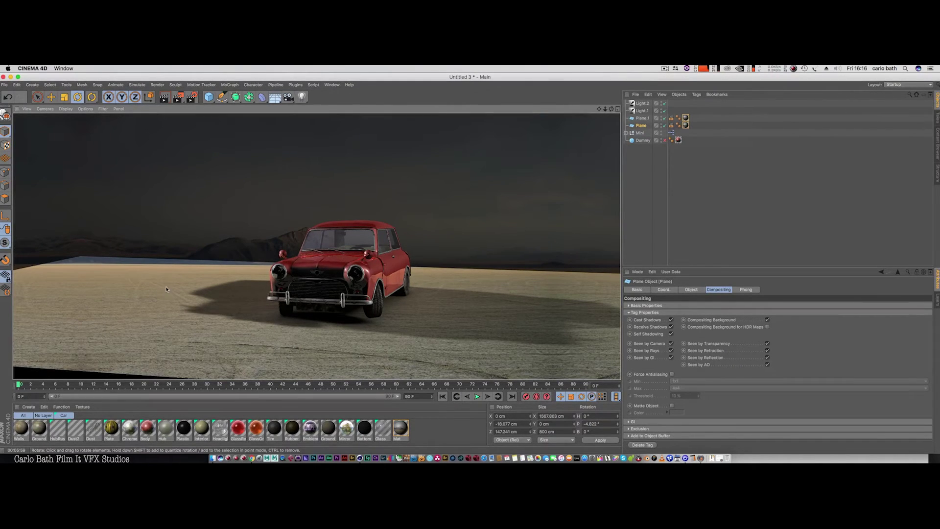
- Widen the floor plane to about 3237 cm
left_click(639, 126)
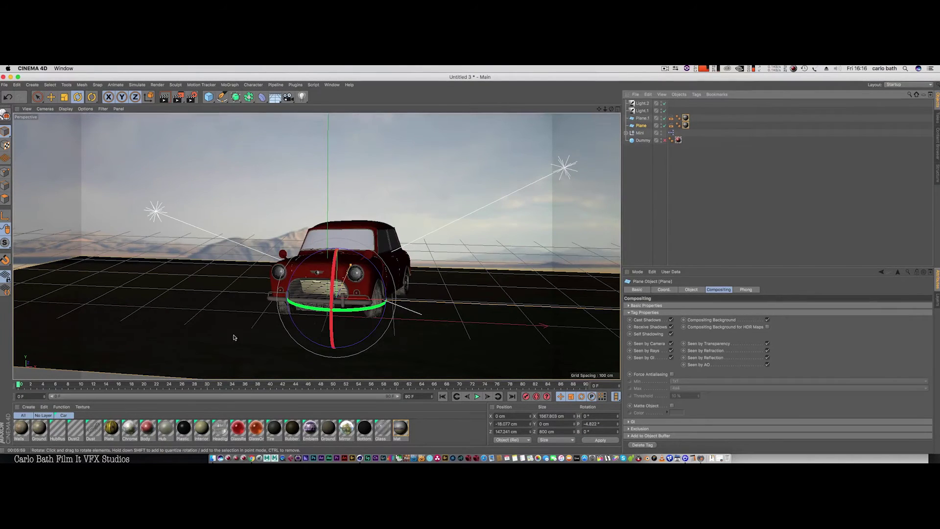
scroll(233, 338, "down", 1)
scroll(231, 338, "down", 6)
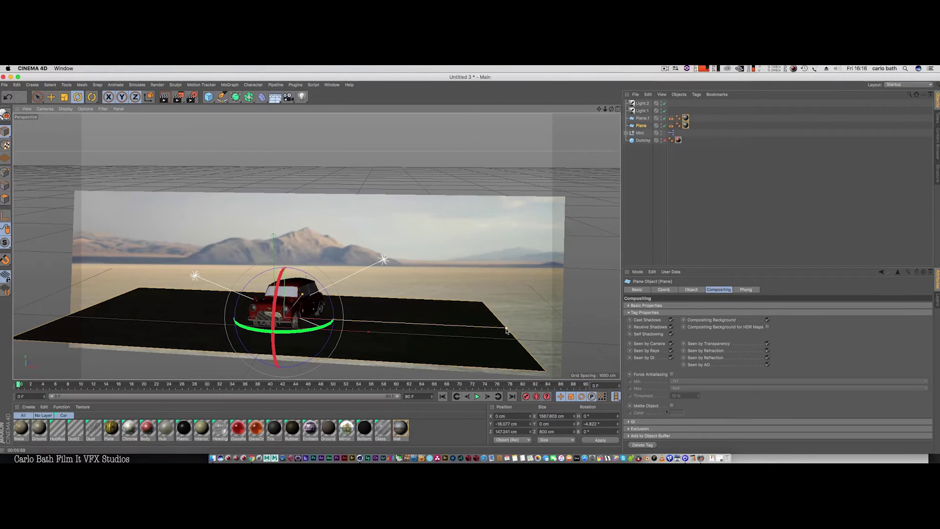
left_click_drag(506, 328, 725, 339)
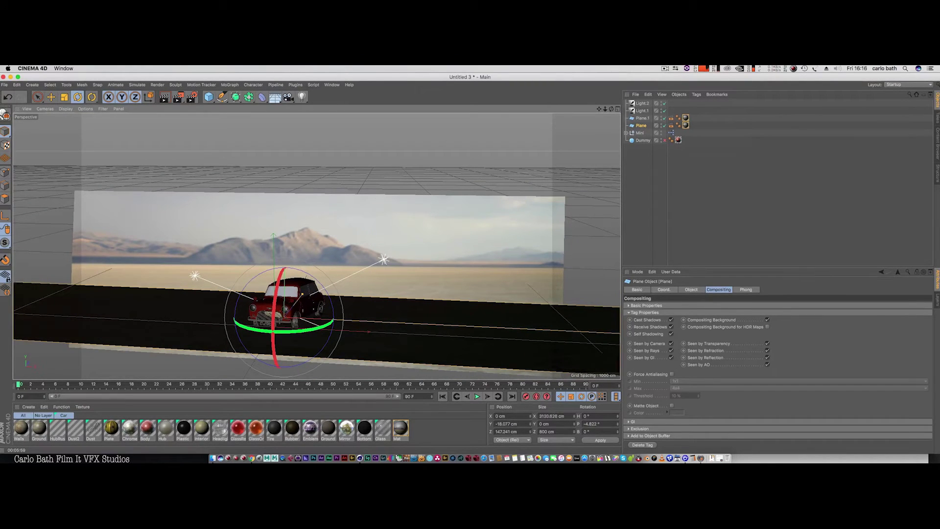
- Widen the backdrop plane to about 3285 cm and bring the view back in on the car
left_click(131, 258)
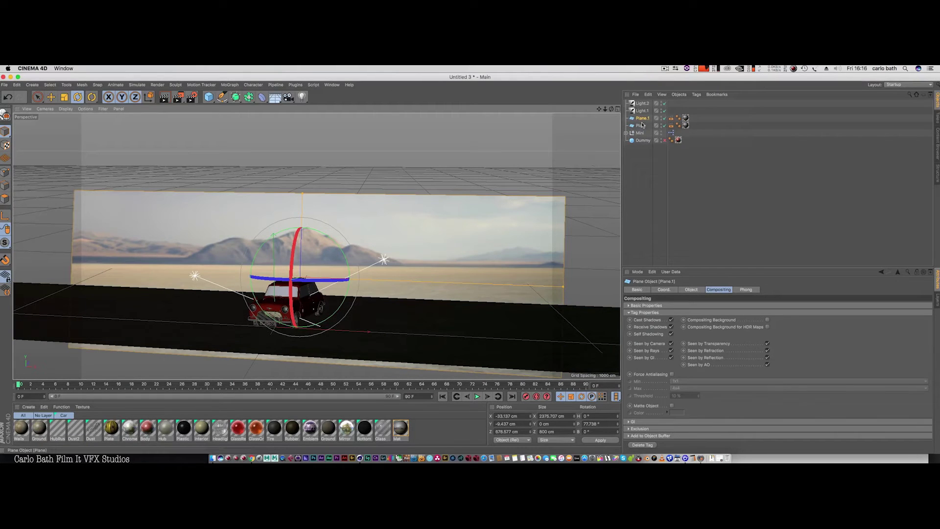
left_click_drag(562, 287, 663, 290)
scroll(146, 309, "up", 6)
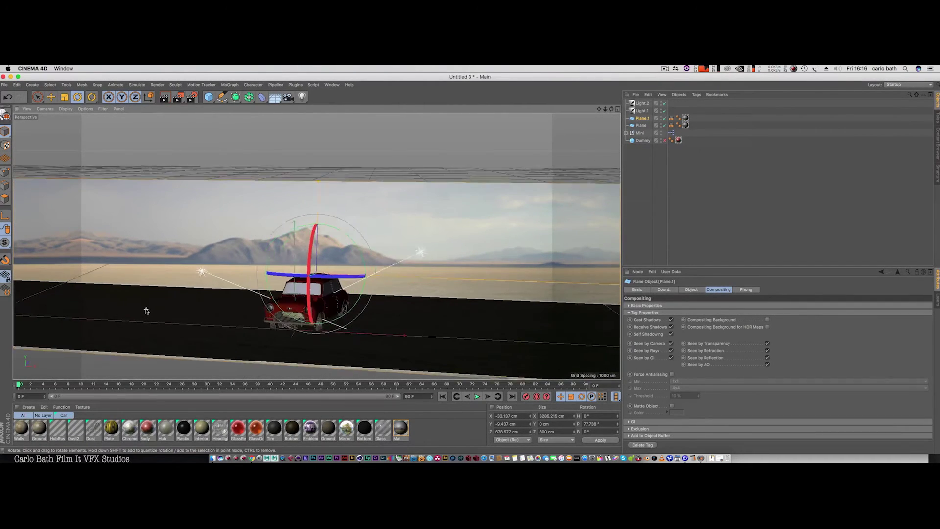
scroll(146, 310, "up", 4)
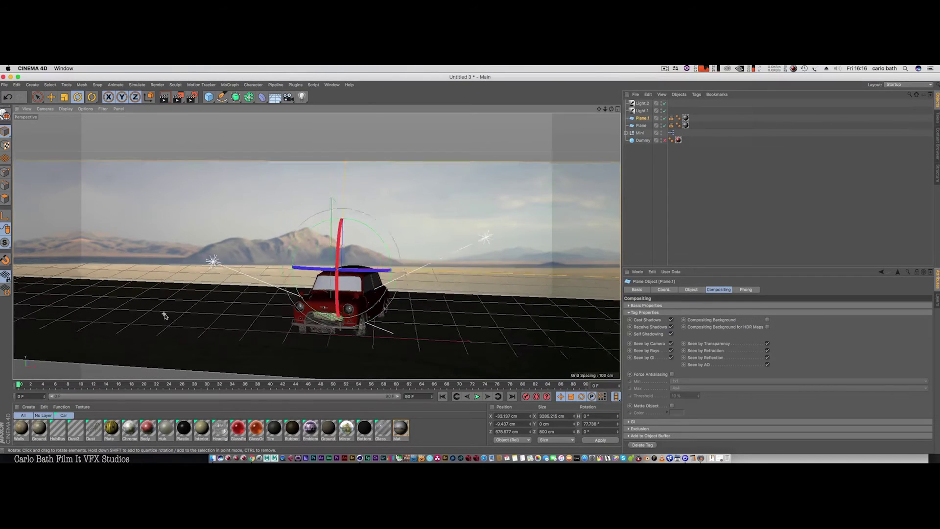
- Level the Mini in the front view, rotating it to about -3.4° pitch and -0.2° bank
left_click(617, 109)
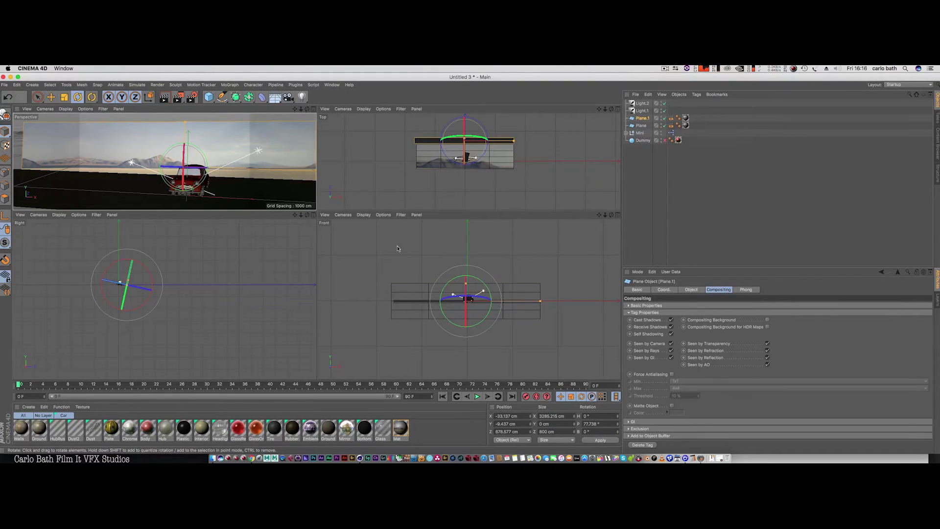
scroll(410, 260, "up", 5)
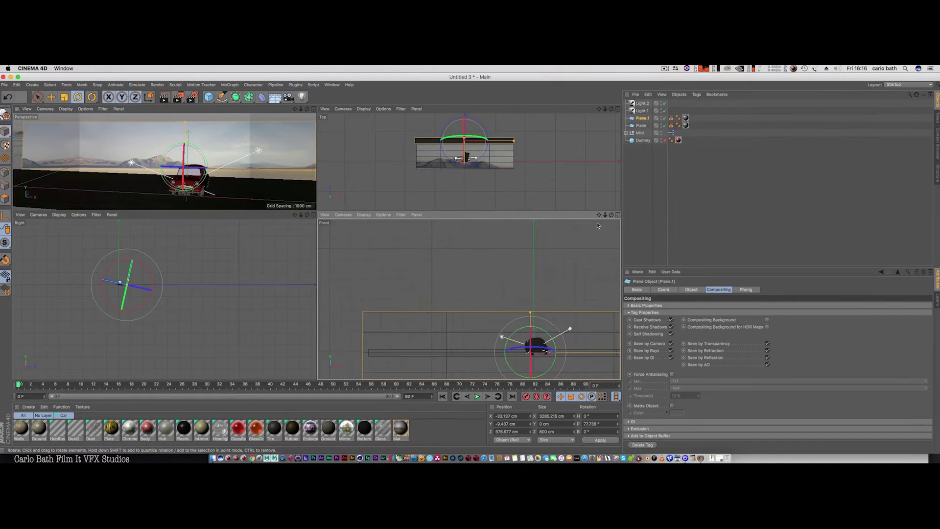
left_click(618, 216)
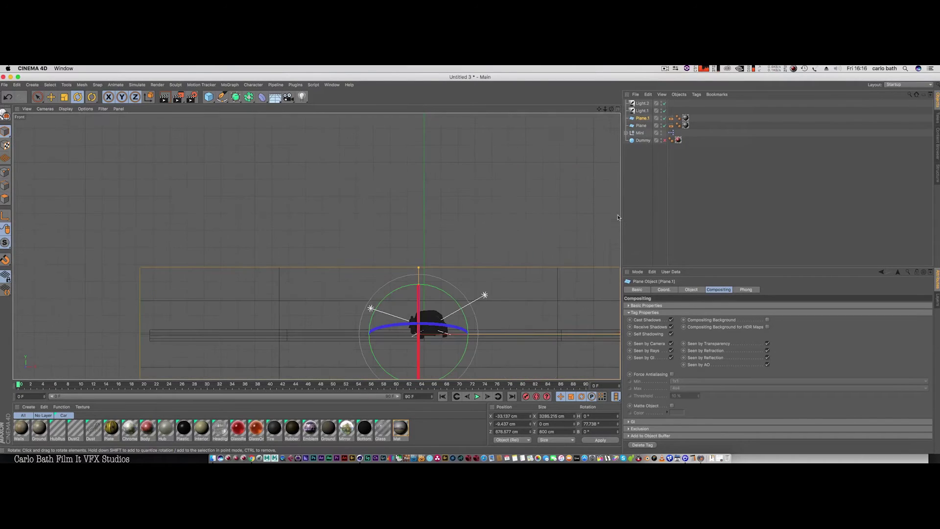
middle_click(499, 274)
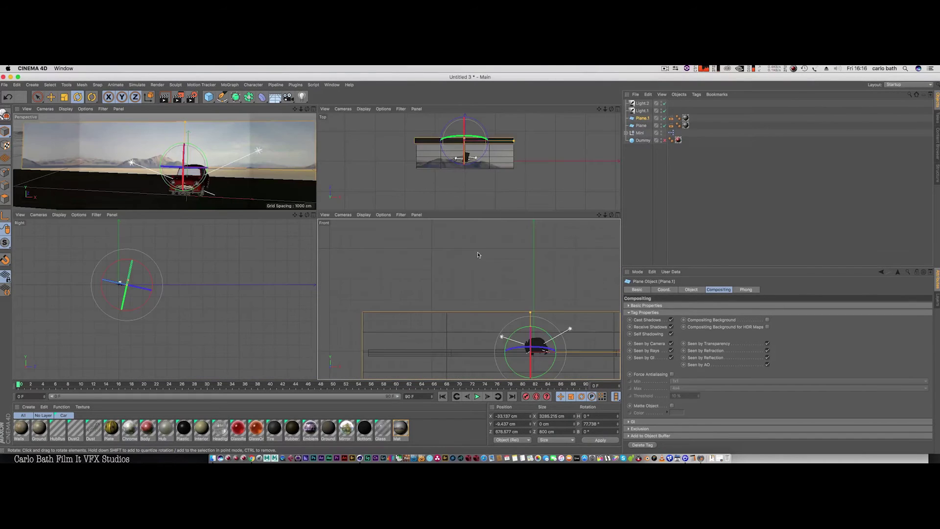
left_click(617, 216)
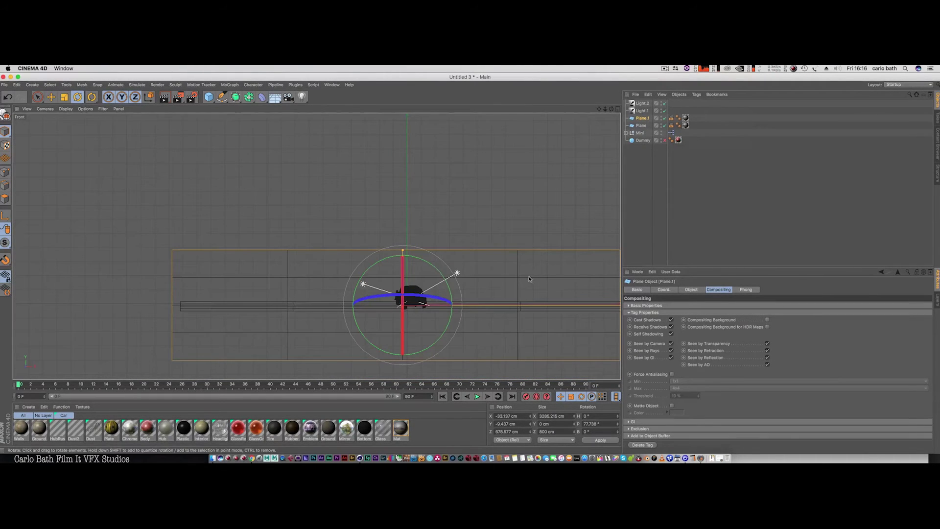
scroll(528, 277, "down", 2)
middle_click_drag(550, 229, 400, 182, "alt")
scroll(389, 211, "down", 3)
scroll(390, 210, "up", 5)
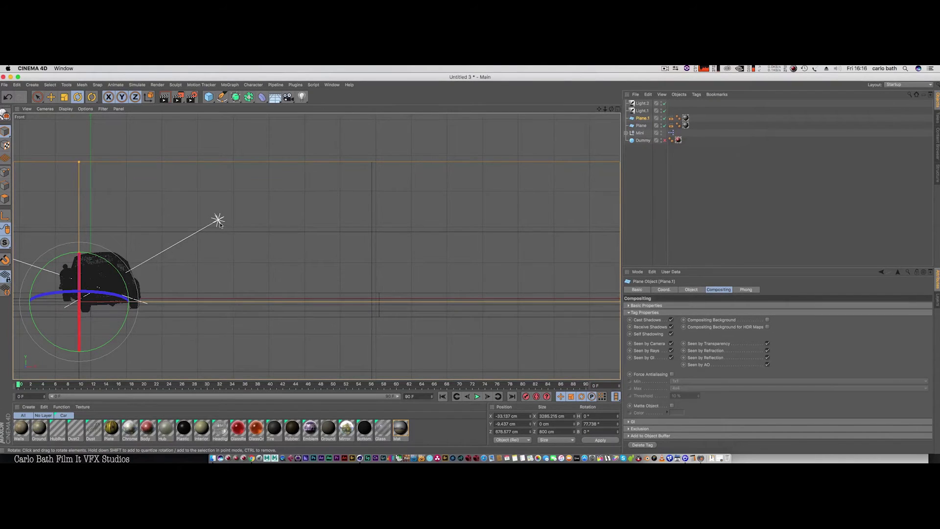
middle_click_drag(220, 226, 418, 185, "alt")
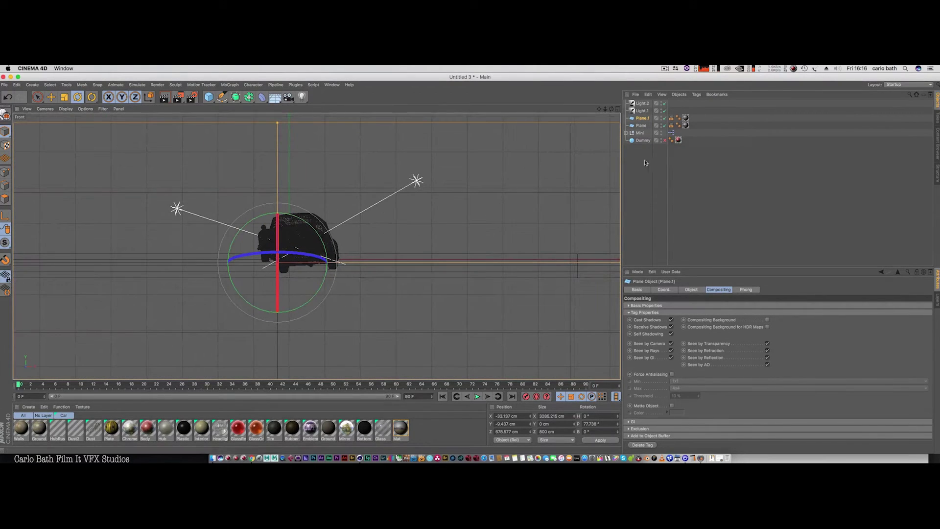
left_click(639, 133)
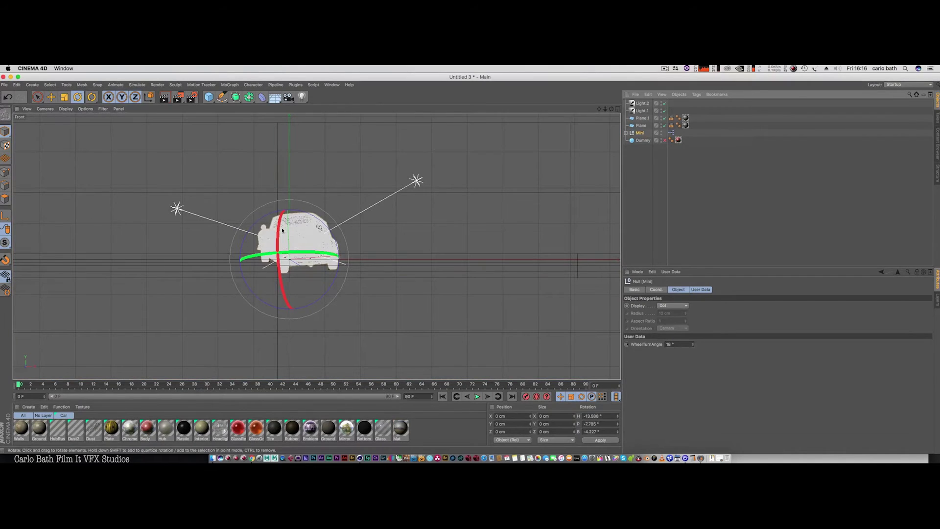
left_click_drag(279, 230, 326, 228)
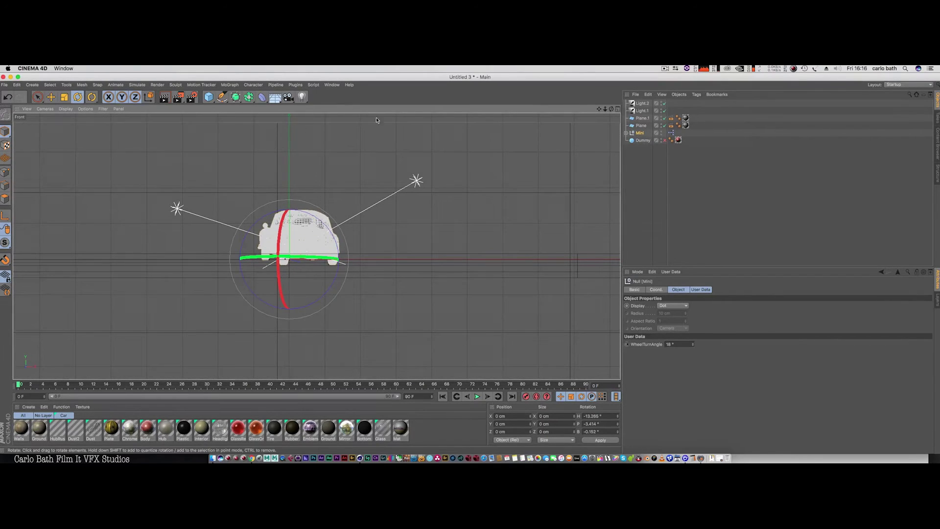
- Level the Mini in the right side view by rotating its pitch to about 0.2°
left_click(618, 109)
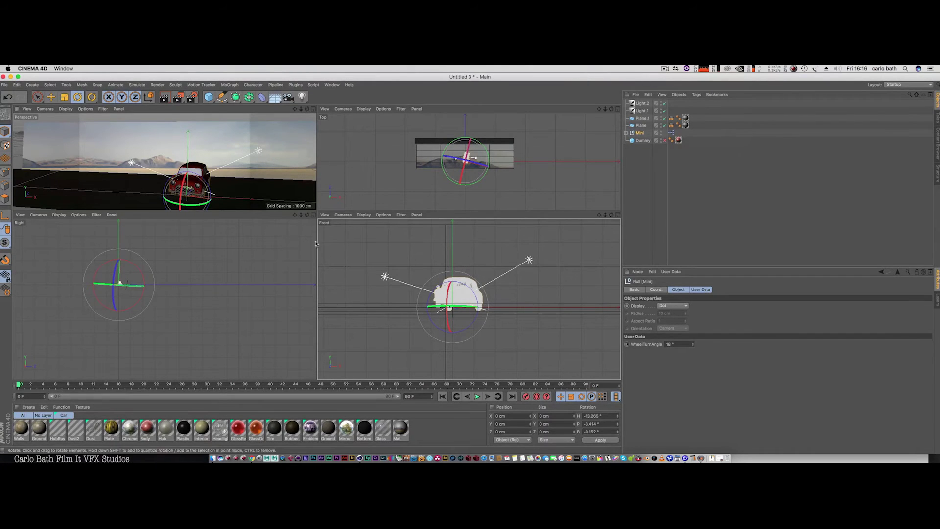
left_click(313, 215)
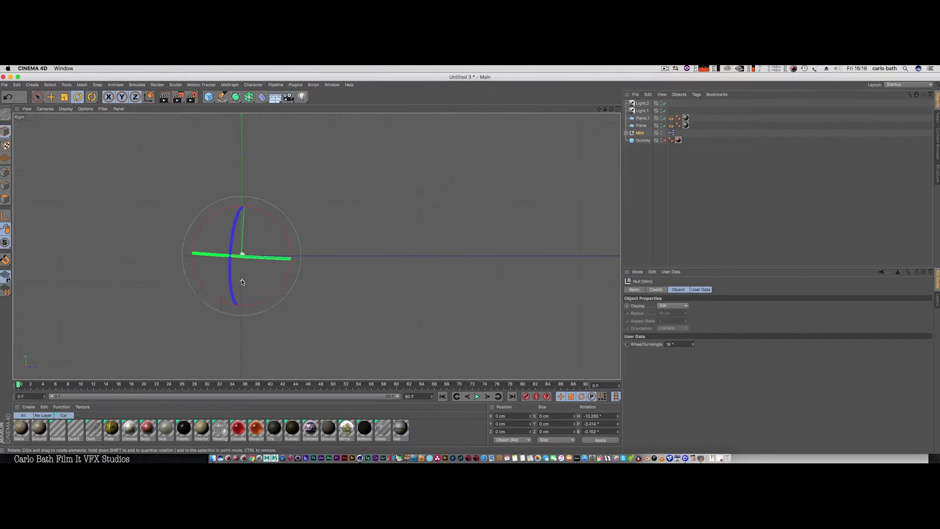
scroll(242, 280, "up", 8)
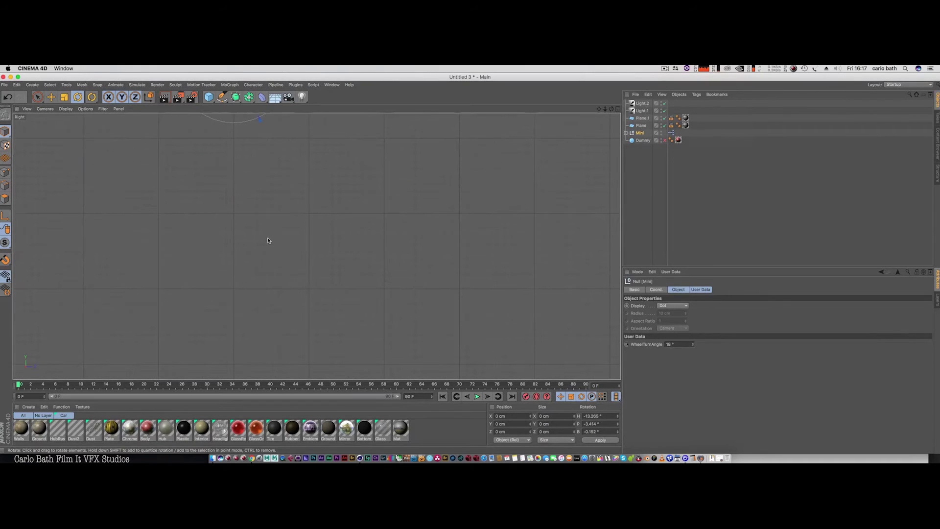
scroll(314, 247, "down", 8)
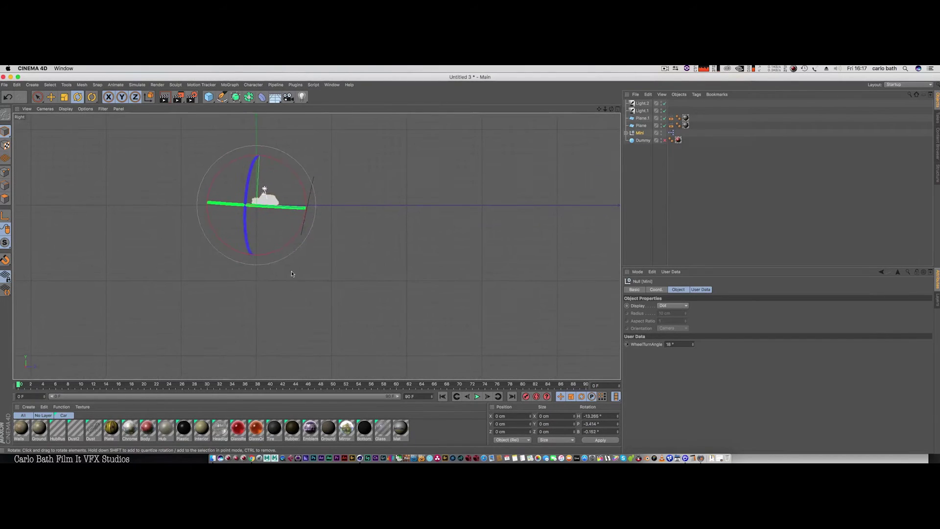
scroll(277, 268, "up", 3)
scroll(315, 248, "down", 4)
scroll(321, 296, "up", 5)
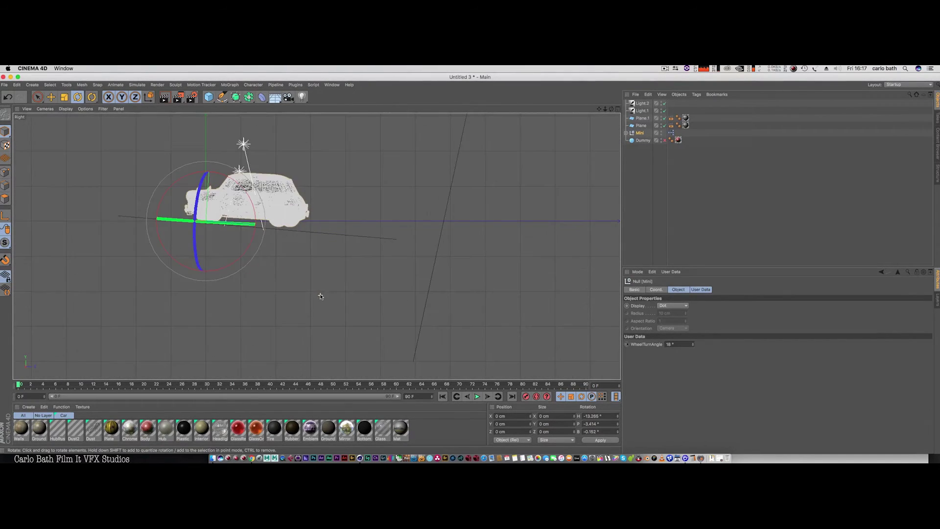
scroll(292, 253, "up", 3)
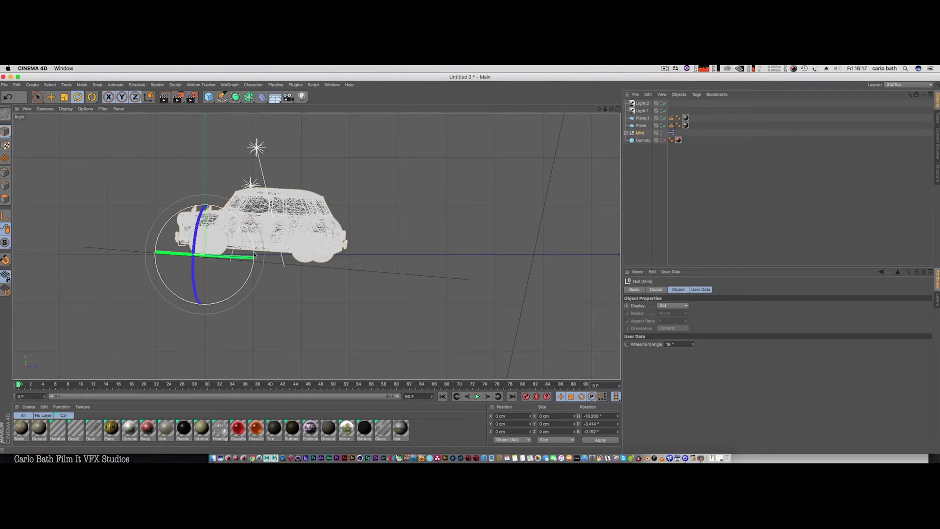
left_click_drag(256, 255, 254, 251)
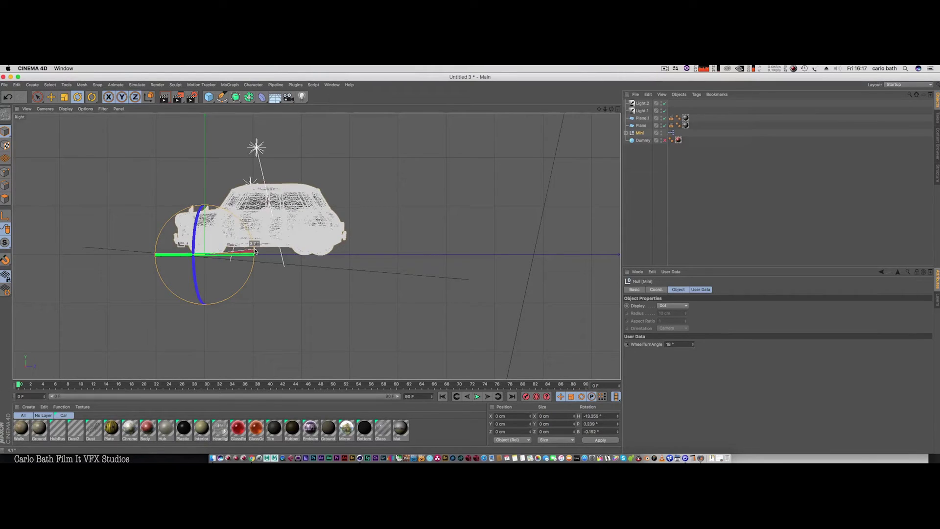
left_click(122, 272)
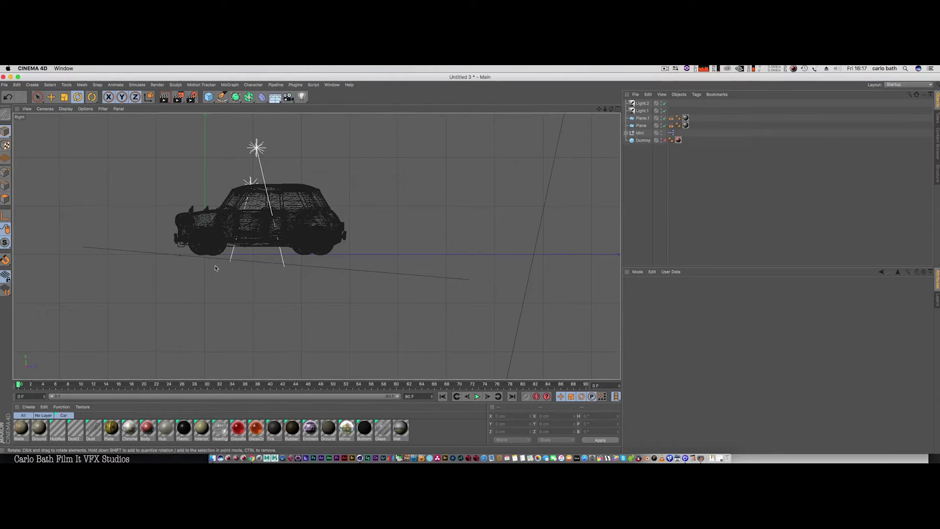
- Rotate the Mini's bank to about -0.7° and return to the full perspective view
left_click(640, 132)
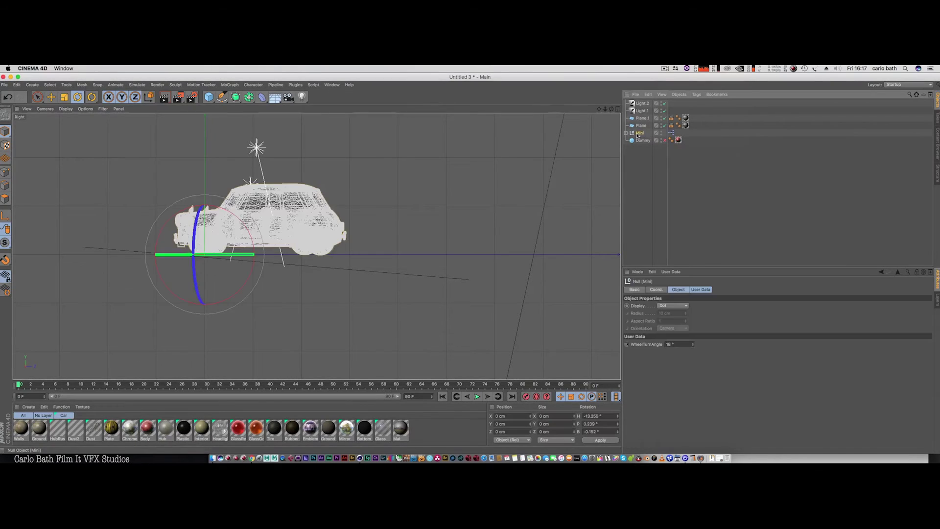
left_click_drag(193, 240, 194, 247)
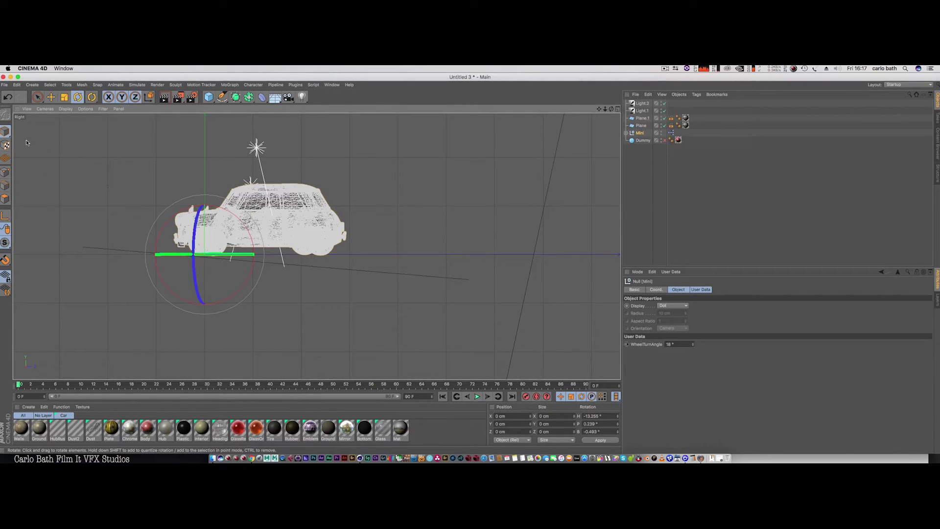
left_click(617, 109)
left_click(313, 109)
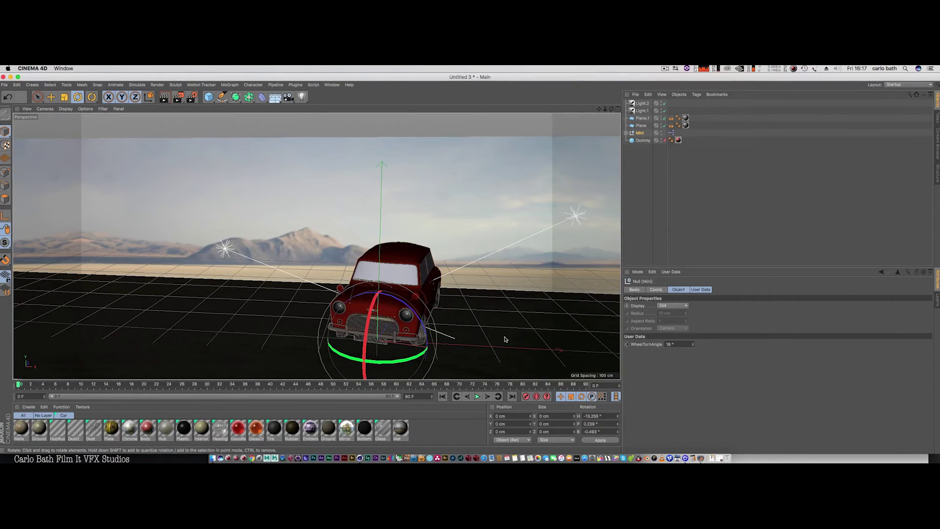
- Apply a Compositing tag to the backdrop plane and enable Compositing Background in it
left_click(165, 308)
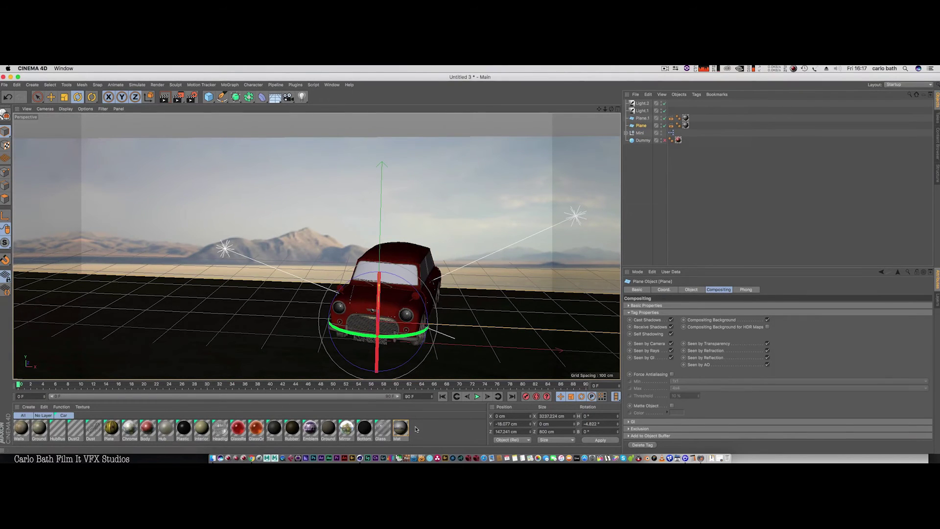
left_click(671, 119)
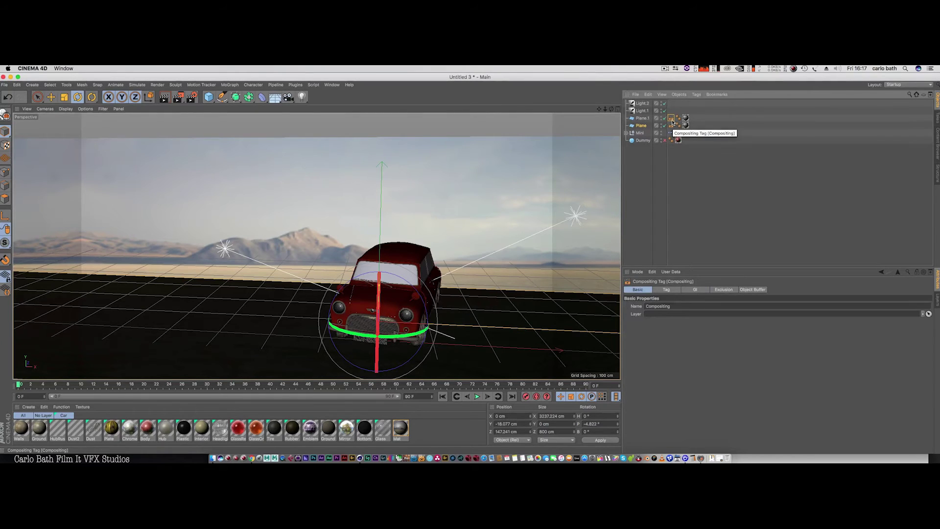
right_click(672, 120)
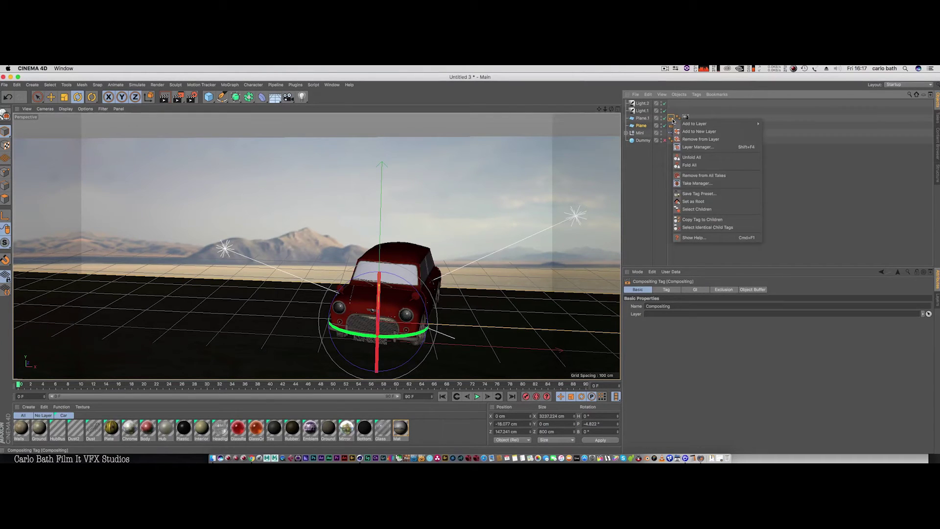
left_click(660, 172)
left_click(642, 118)
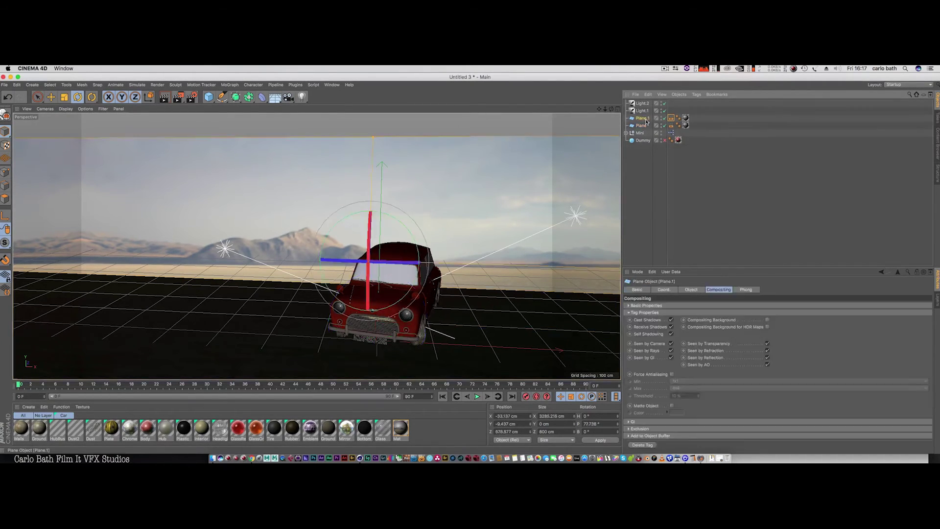
right_click(645, 120)
mouse_move(663, 127)
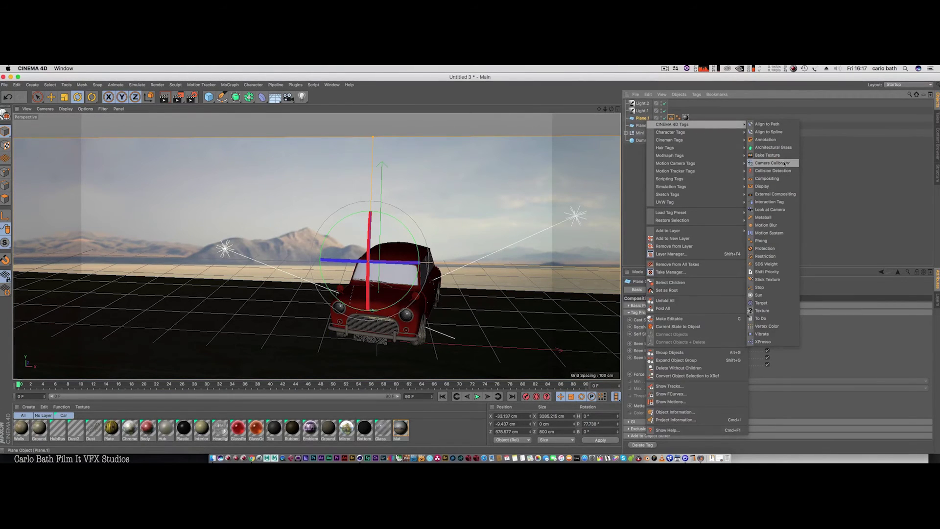
left_click(776, 179)
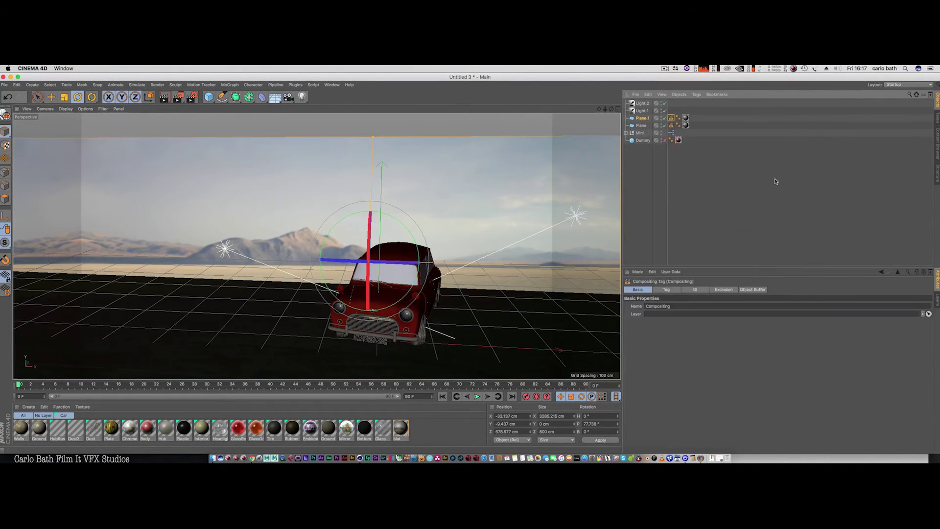
left_click(693, 290)
left_click(668, 290)
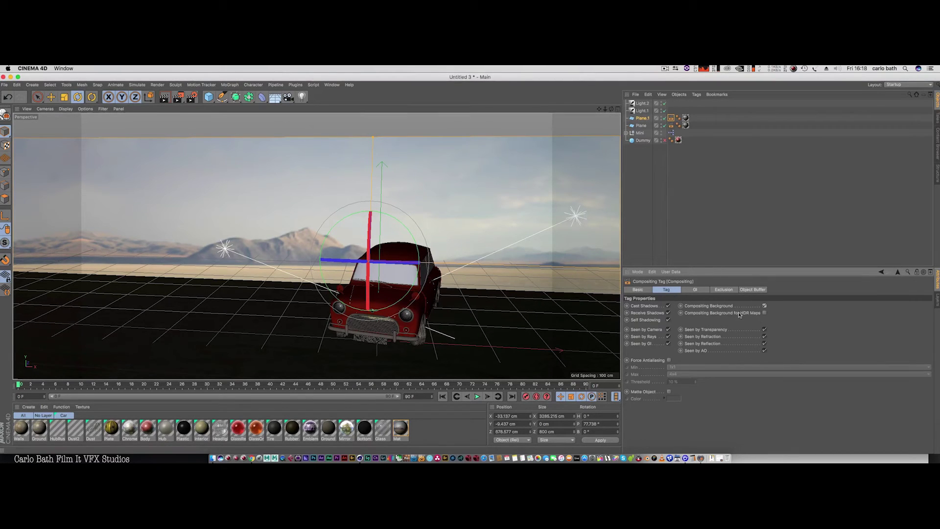
left_click(645, 289)
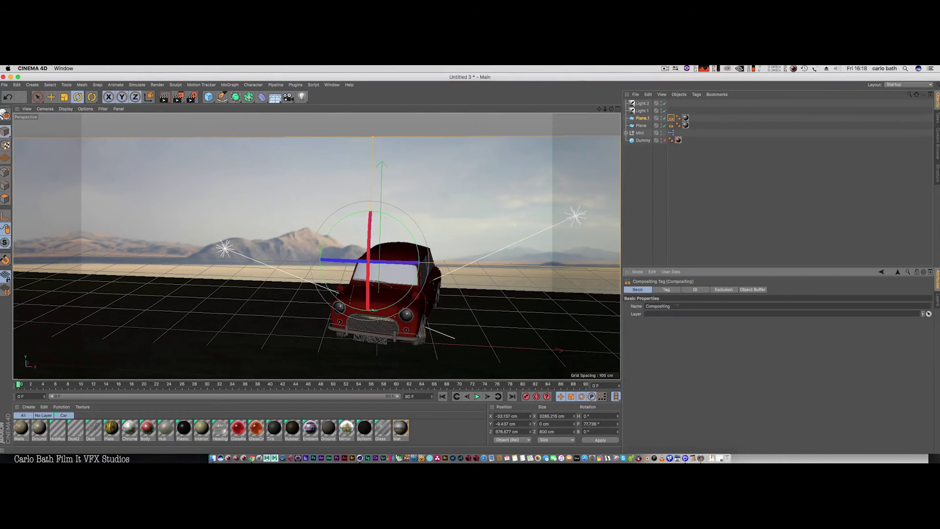
- Check the GI and tag properties of the planes' Compositing tags
left_click(671, 125)
left_click(694, 290)
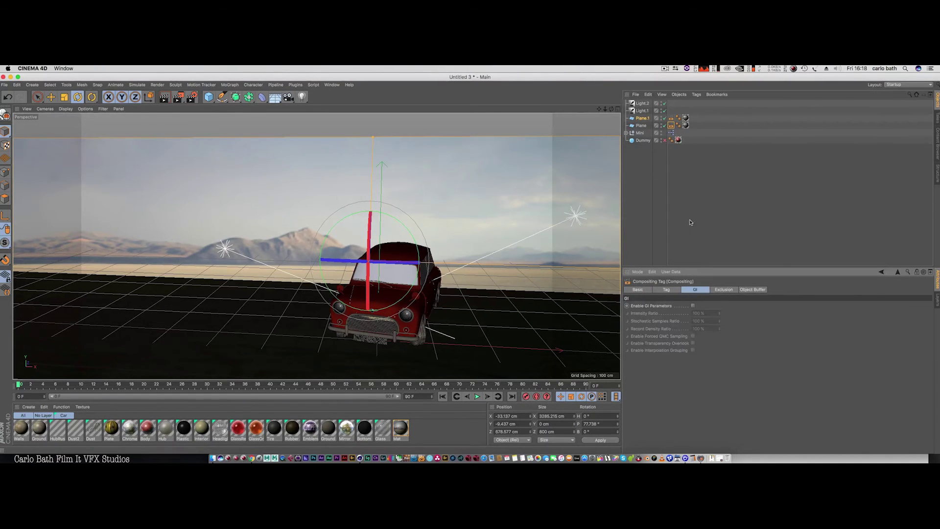
left_click(667, 289)
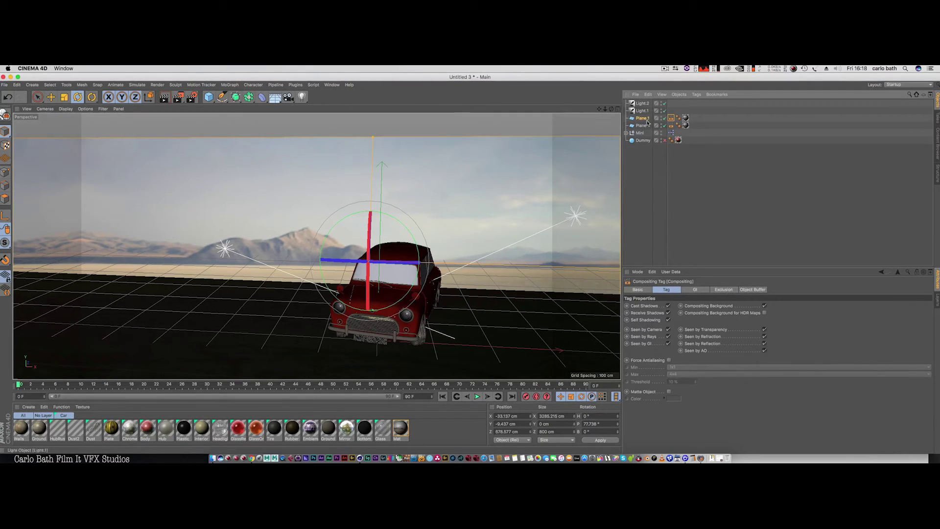
- Lower the Mini towards the floor plane to a Y position of about -20.6 cm, judging it from the side
middle_click_drag(514, 289, 518, 314, "alt")
left_click_drag(517, 314, 481, 292, "alt")
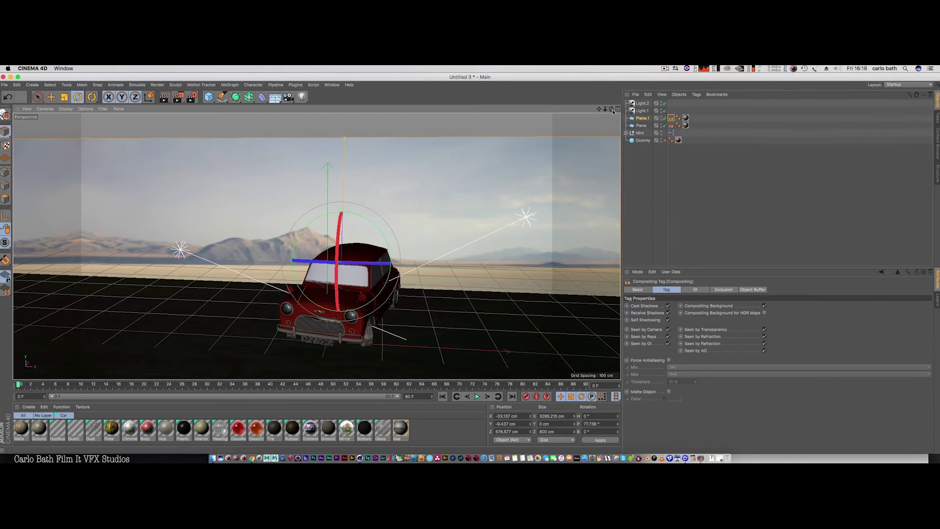
left_click_drag(611, 109, 481, 88)
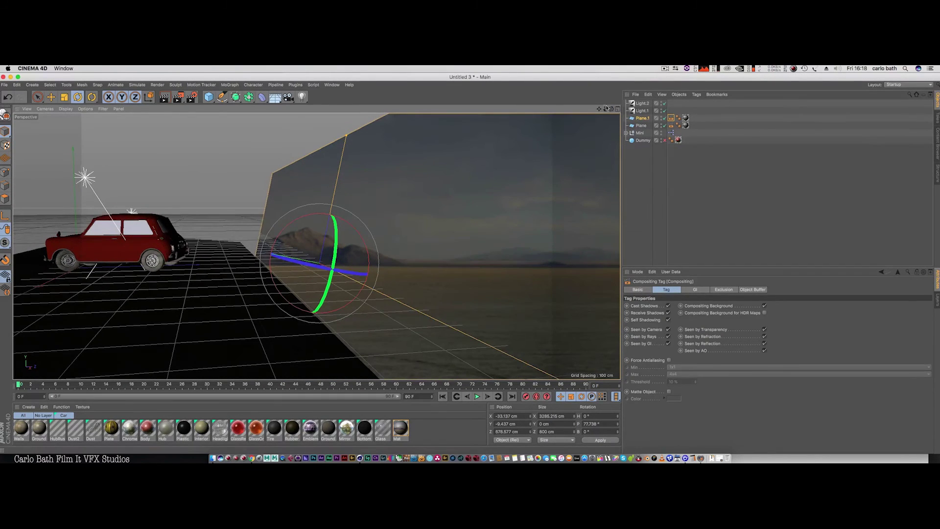
left_click_drag(599, 109, 704, 62)
left_click_drag(316, 246, 316, 246, "alt")
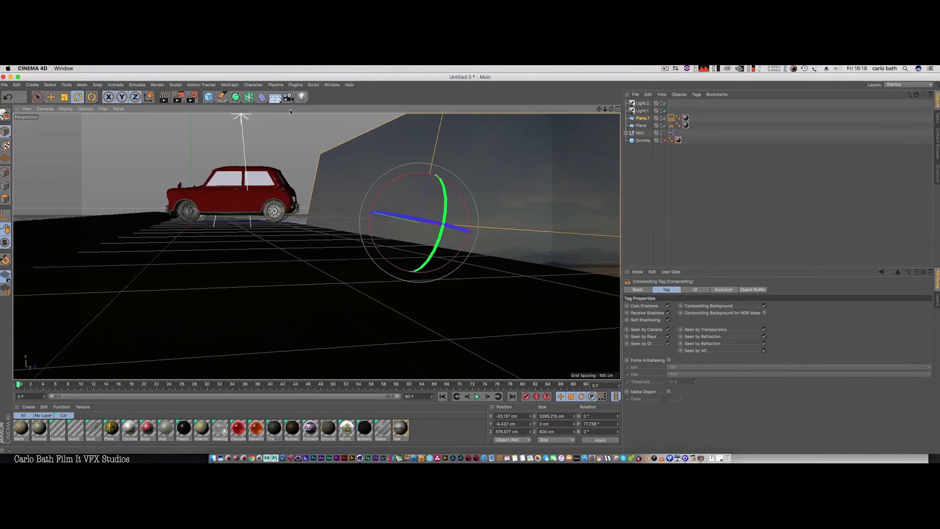
left_click(639, 133)
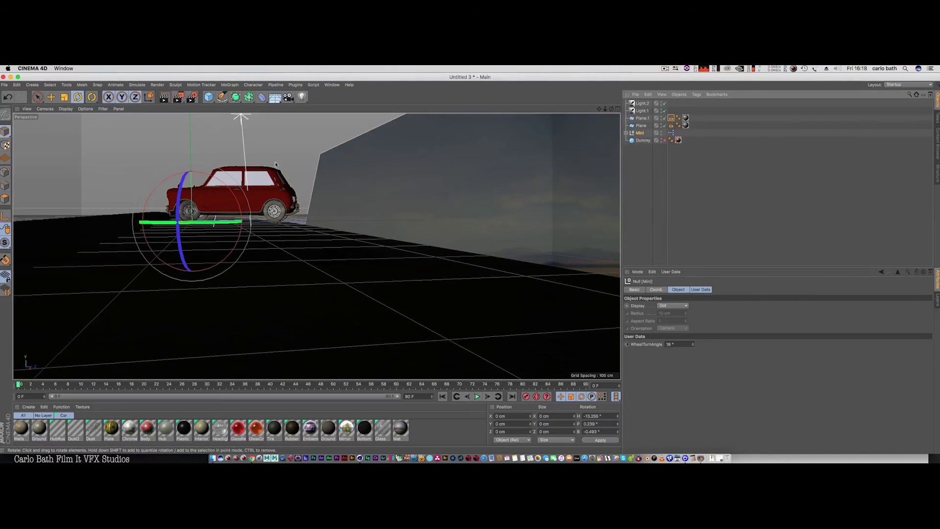
left_click(51, 96)
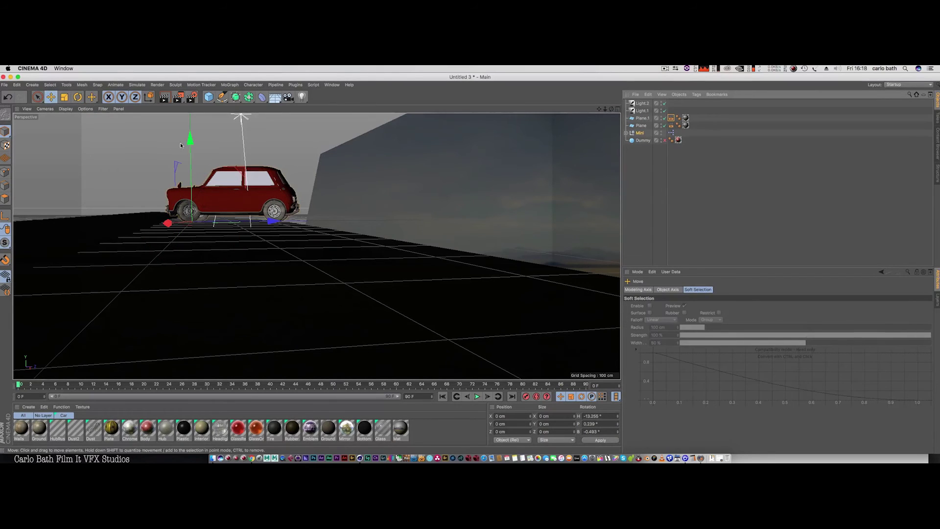
left_click_drag(190, 138, 189, 148)
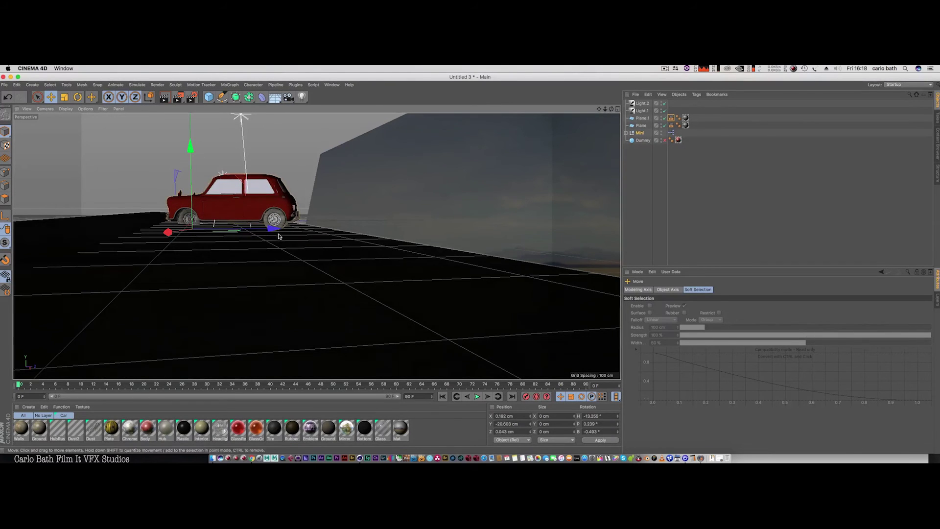
- Seat the Mini on the floor by raising it to about -6 cm in Y and rotating its pitch to about 0.83°
key("r")
left_click_drag(220, 191, 218, 189)
left_click(51, 96)
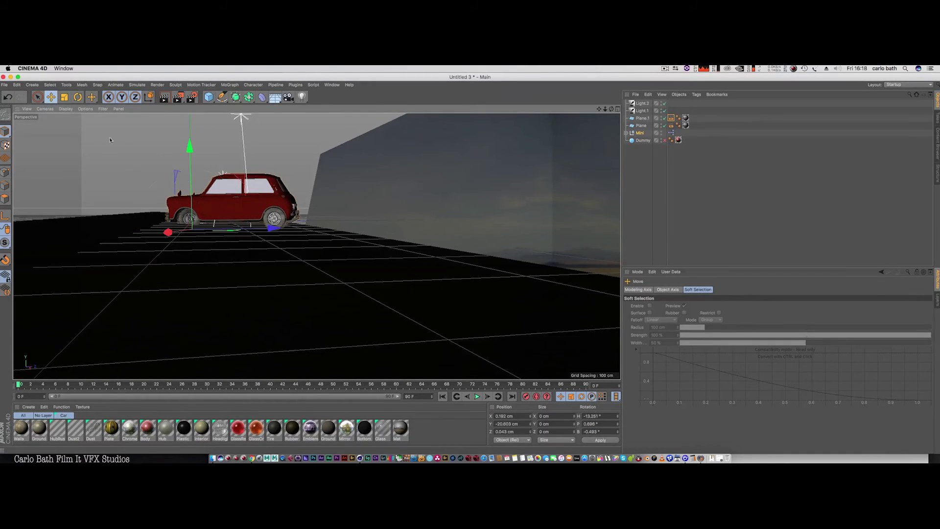
left_click_drag(192, 155, 189, 148)
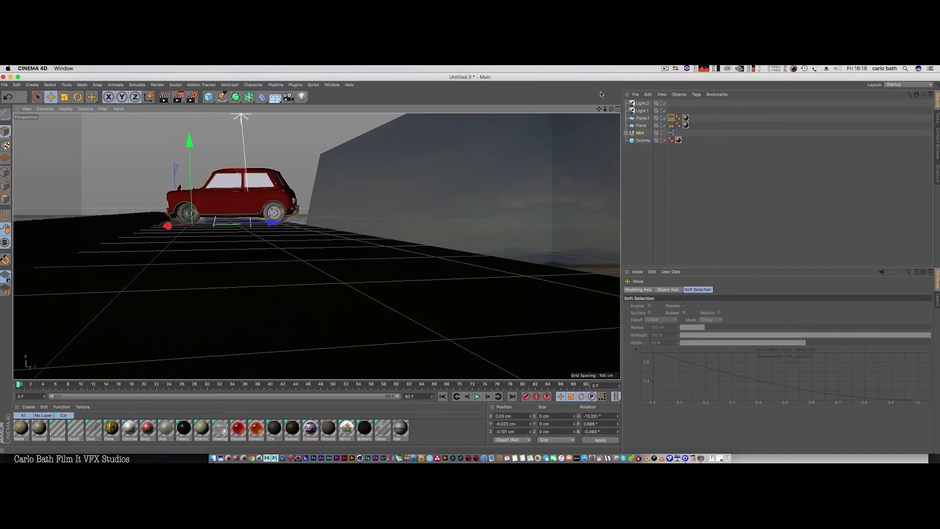
left_click(78, 98)
left_click_drag(211, 179, 211, 179)
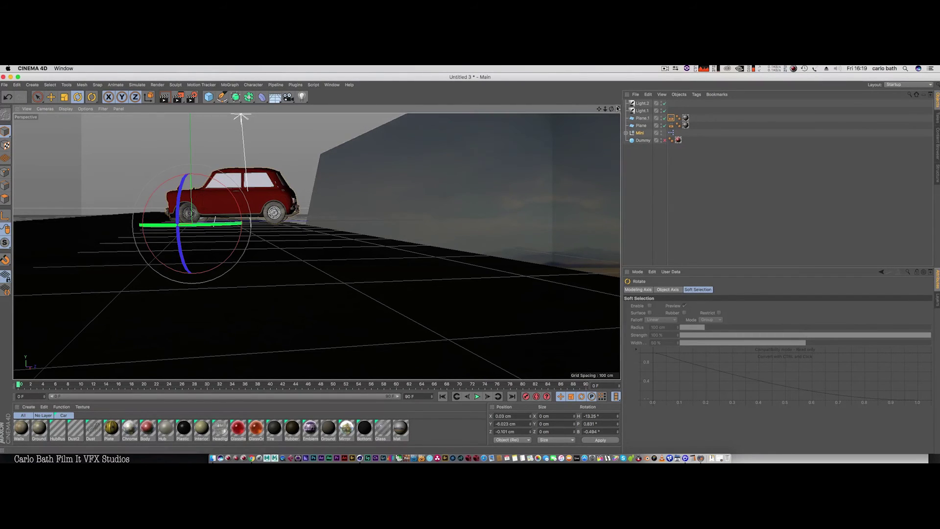
- Render a front three-quarter perspective view of the Mini against the desert backdrop, continuing past the missing texture assets
left_click_drag(606, 111, 604, 113)
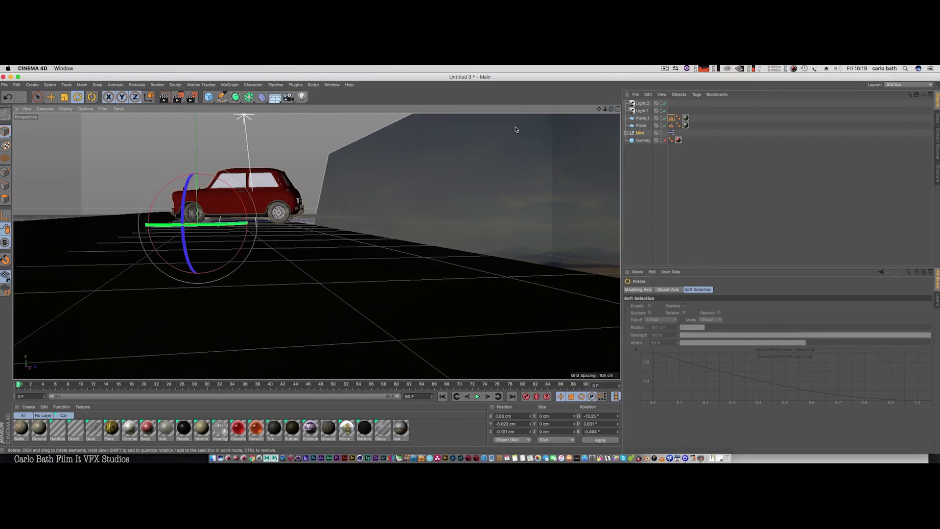
left_click_drag(81, 216, 313, 196, "alt")
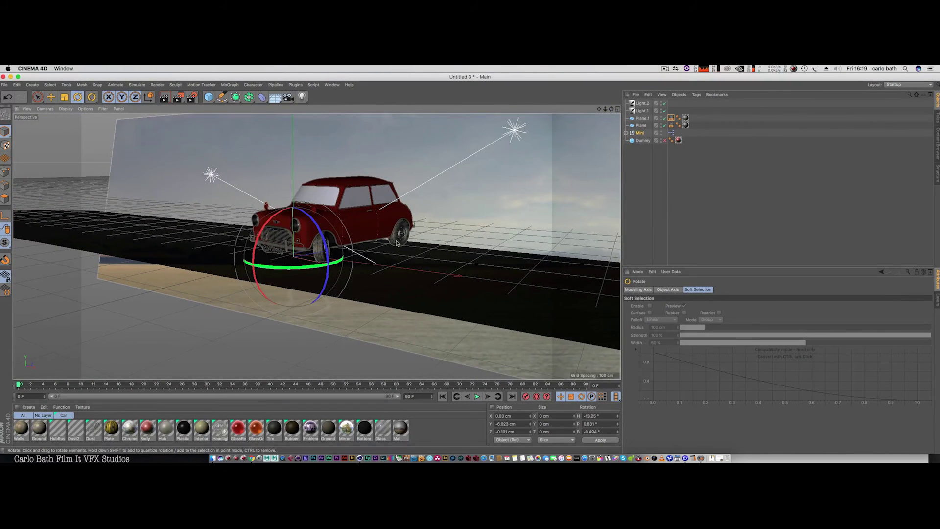
left_click_drag(413, 256, 376, 308, "alt")
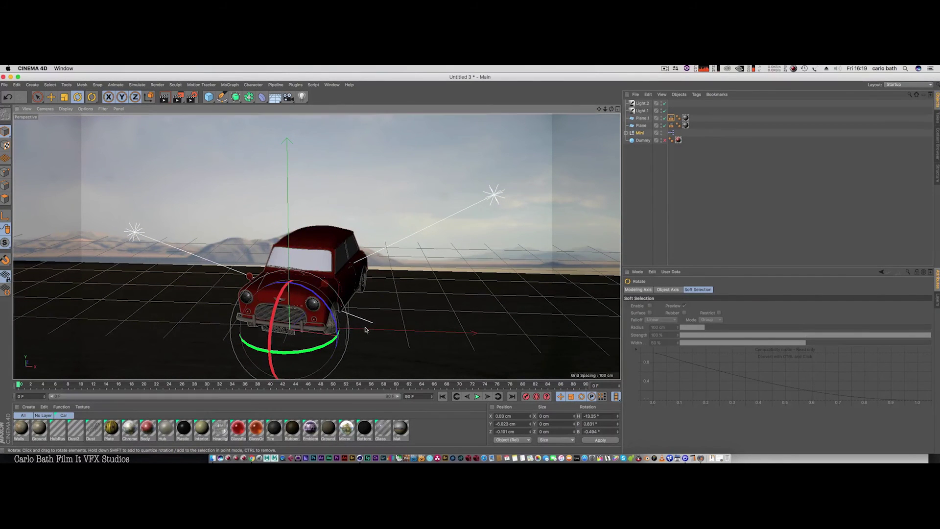
left_click_drag(443, 296, 412, 283, "alt")
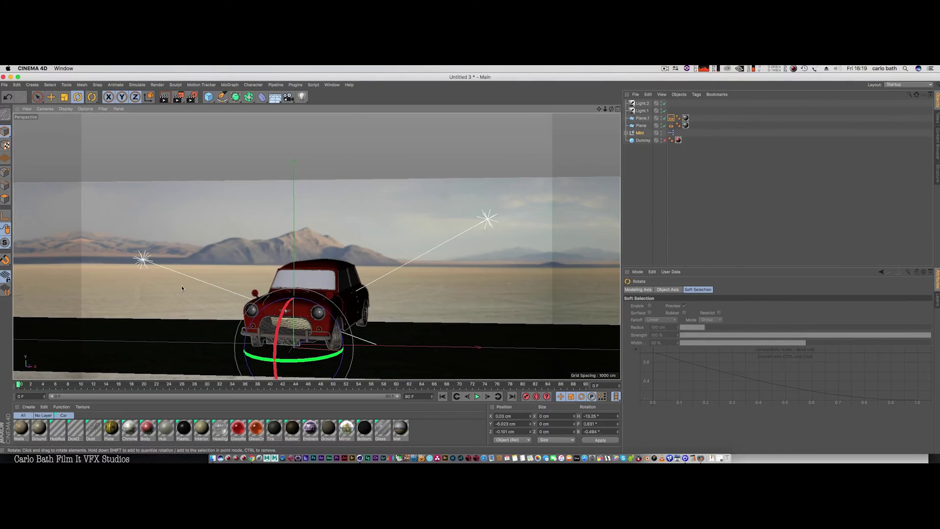
scroll(177, 289, "up", 2)
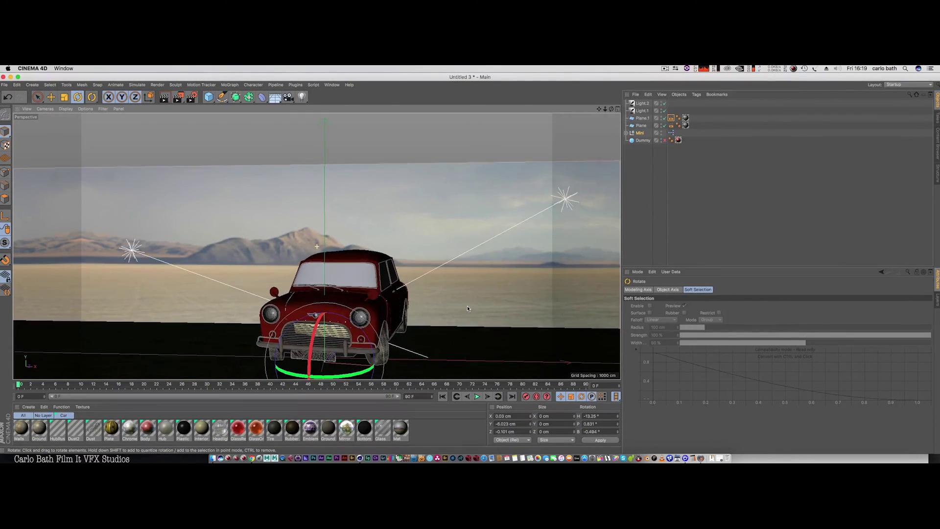
middle_click_drag(467, 306, 455, 301, "alt")
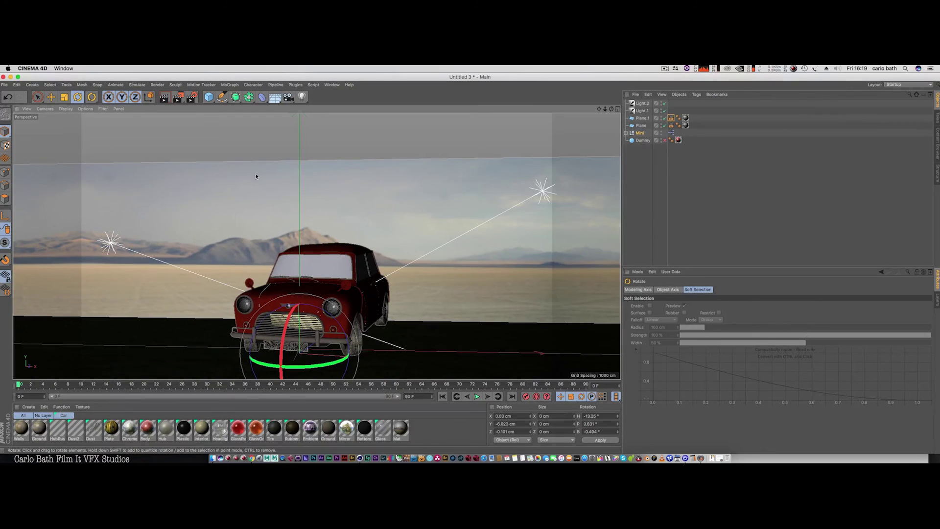
left_click(164, 97)
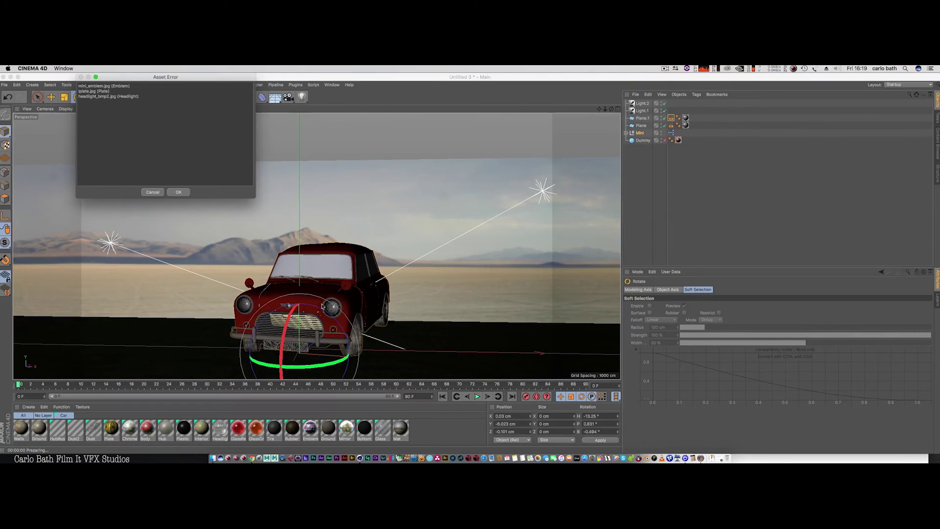
left_click(179, 192)
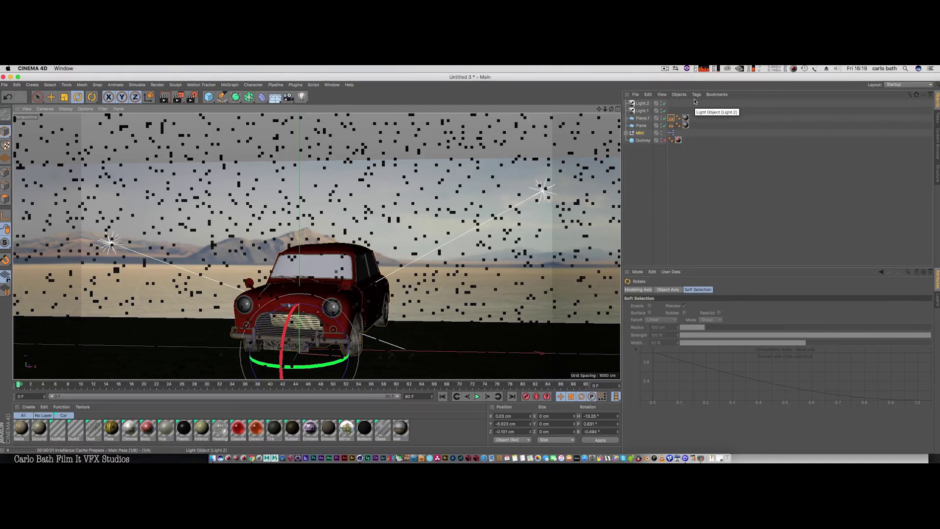